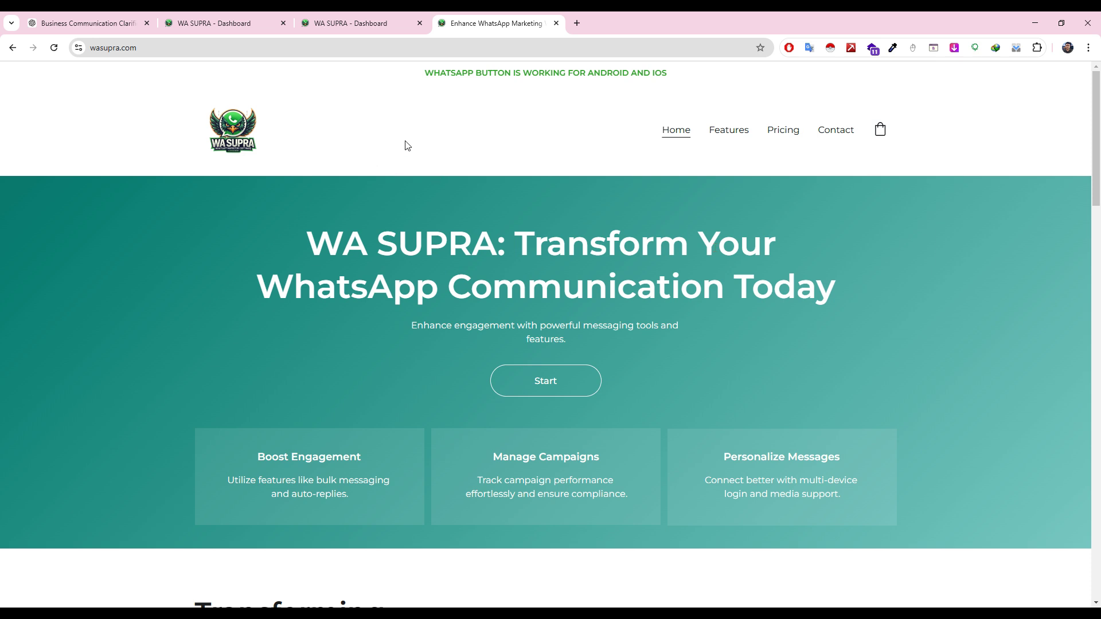
Step: Highlight the Android and iOS announcement, then scroll down to the WA SUPRA logo and Download button
click(425, 72)
drag(425, 73, 669, 85)
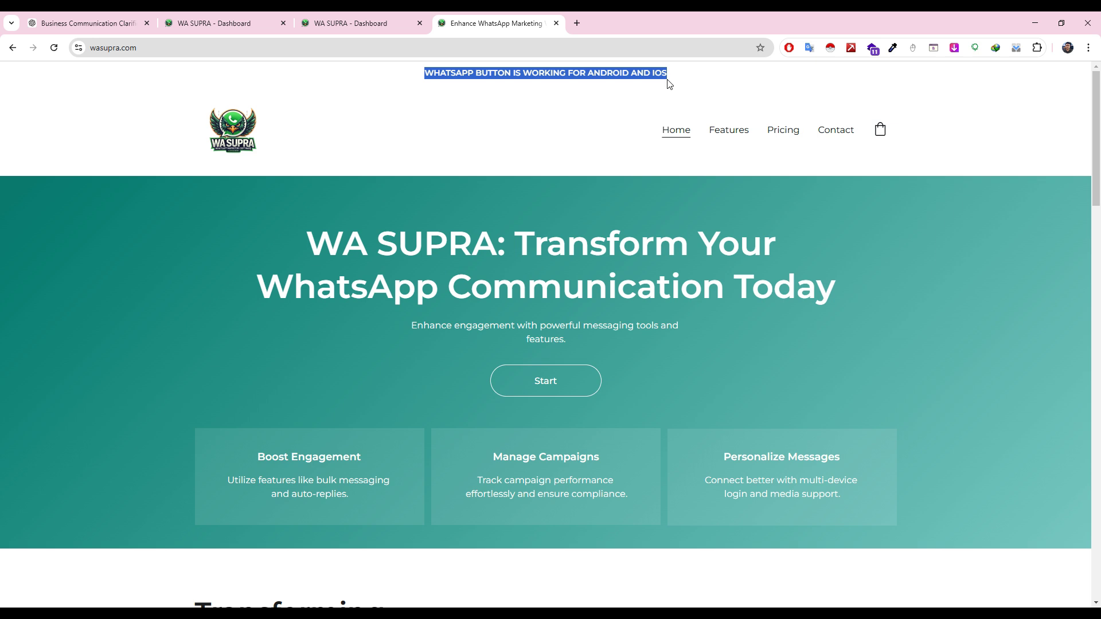
click(668, 83)
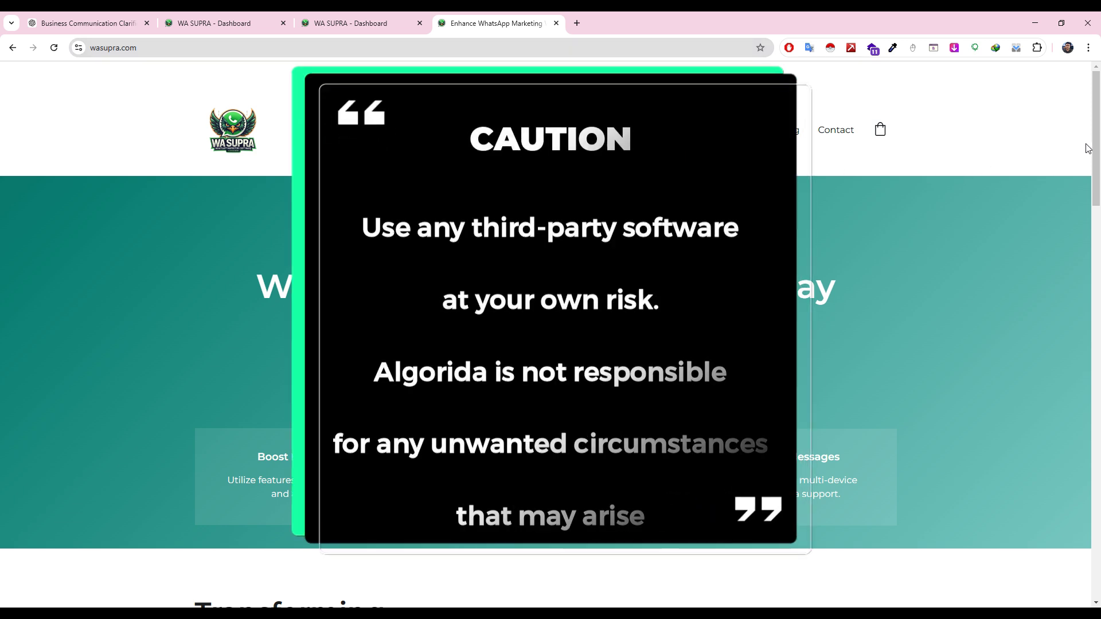
drag(1097, 178, 1097, 331)
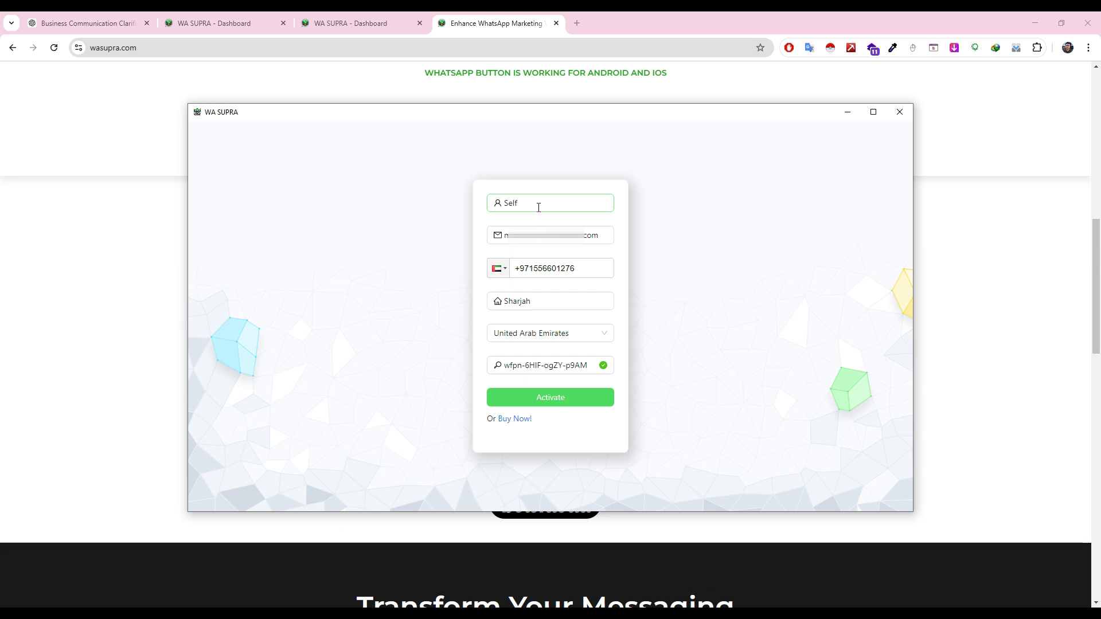
Step: Activate the licence, reach the Welcome Self dashboard (expiry 05-01-2026) and dismiss the popup
click(551, 402)
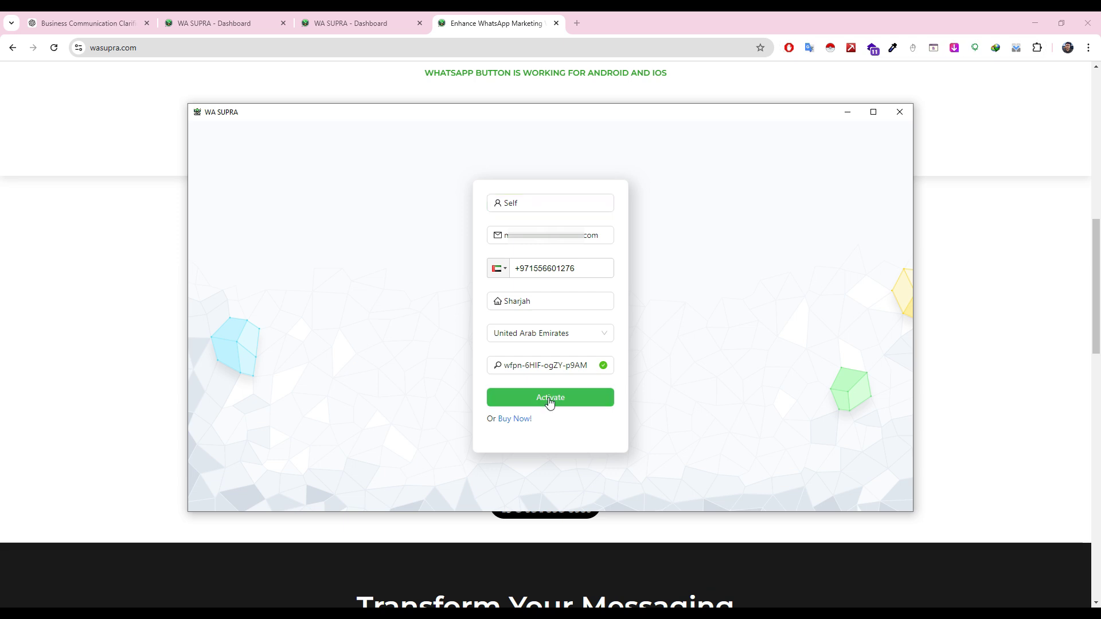
click(550, 396)
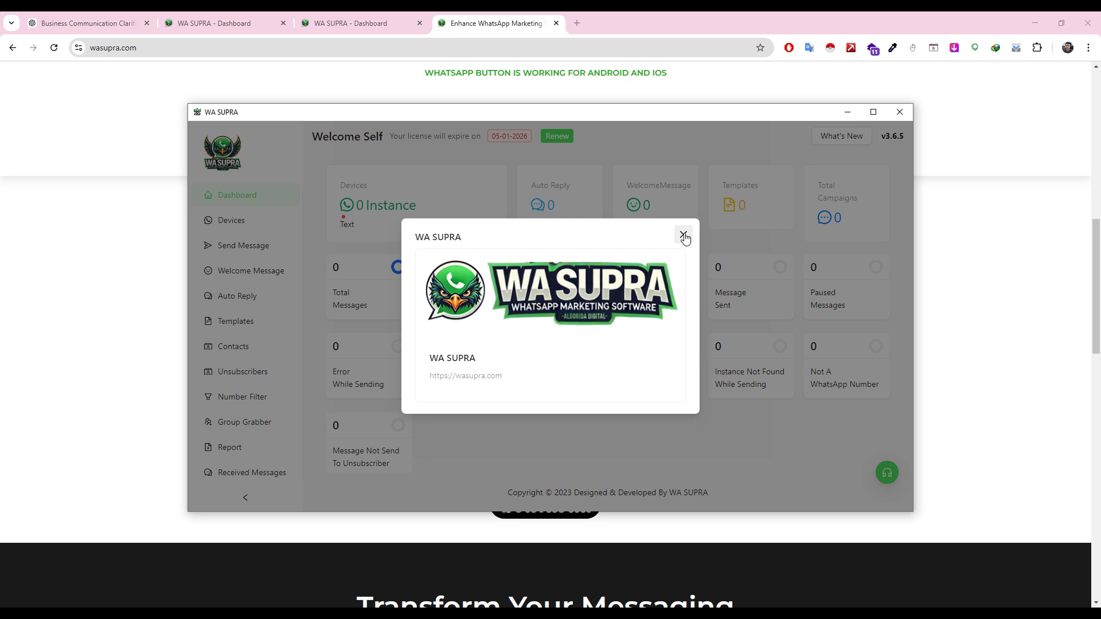
click(683, 235)
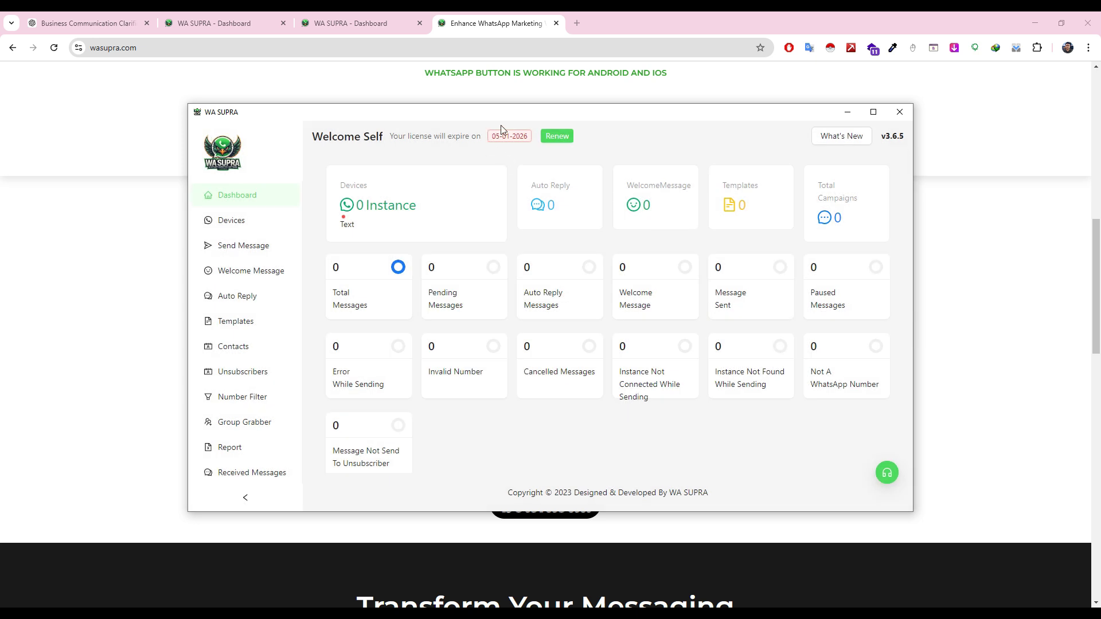
Step: Maximize WA SUPRA, view and close the support contact details, then show the empty Devices page
key(super+Up)
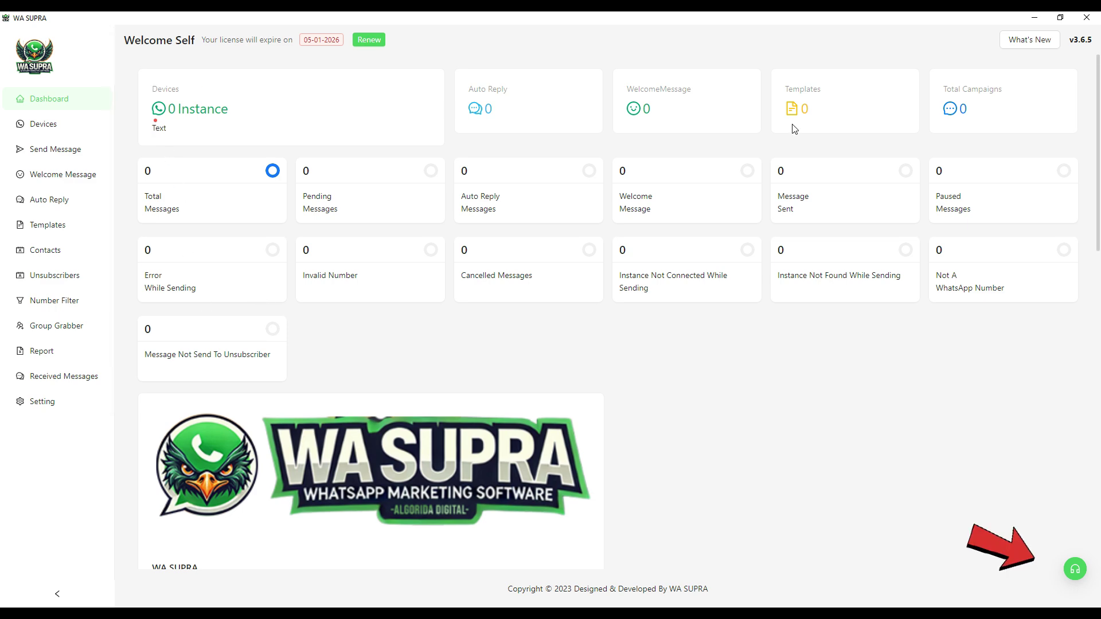
click(1075, 569)
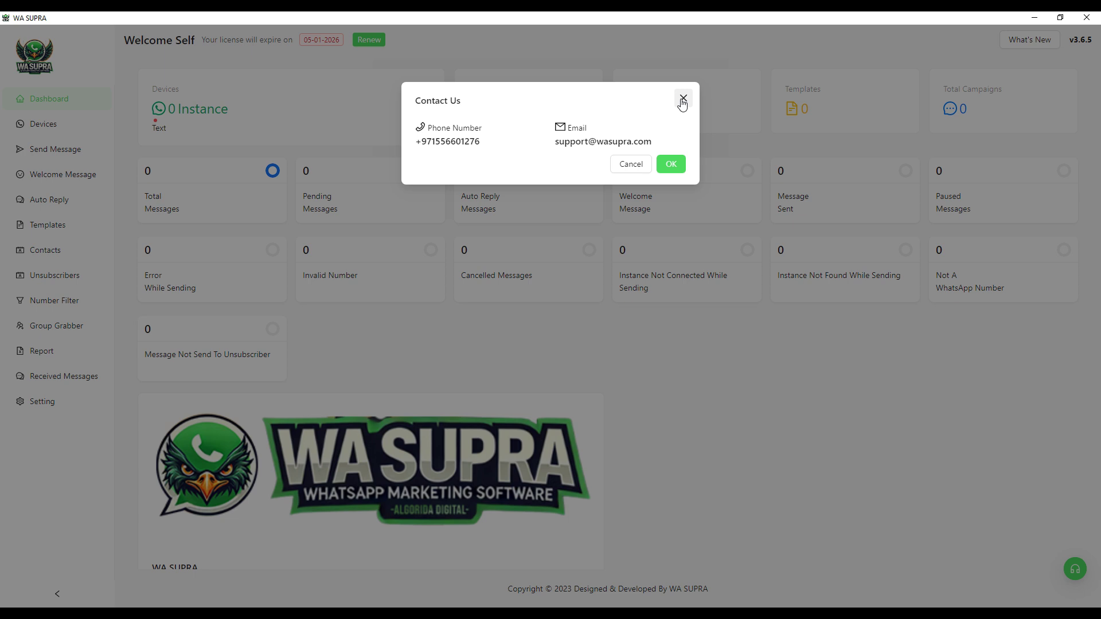
click(683, 101)
click(39, 124)
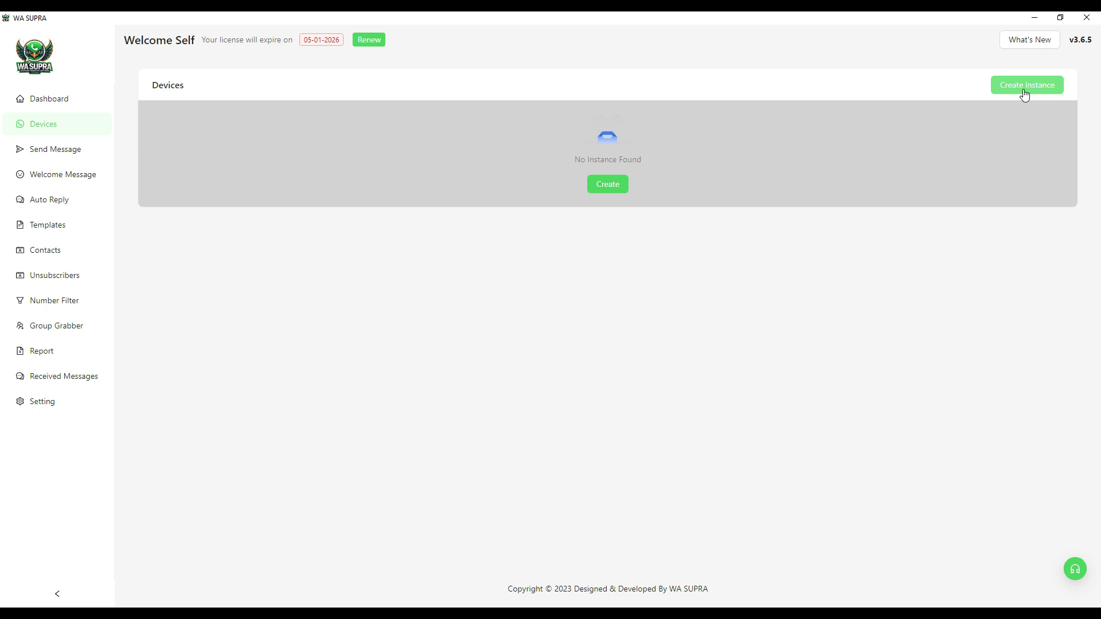
Step: On Send Message, browse the Template, Instances and Message Type lists, keeping Text as the type
click(51, 153)
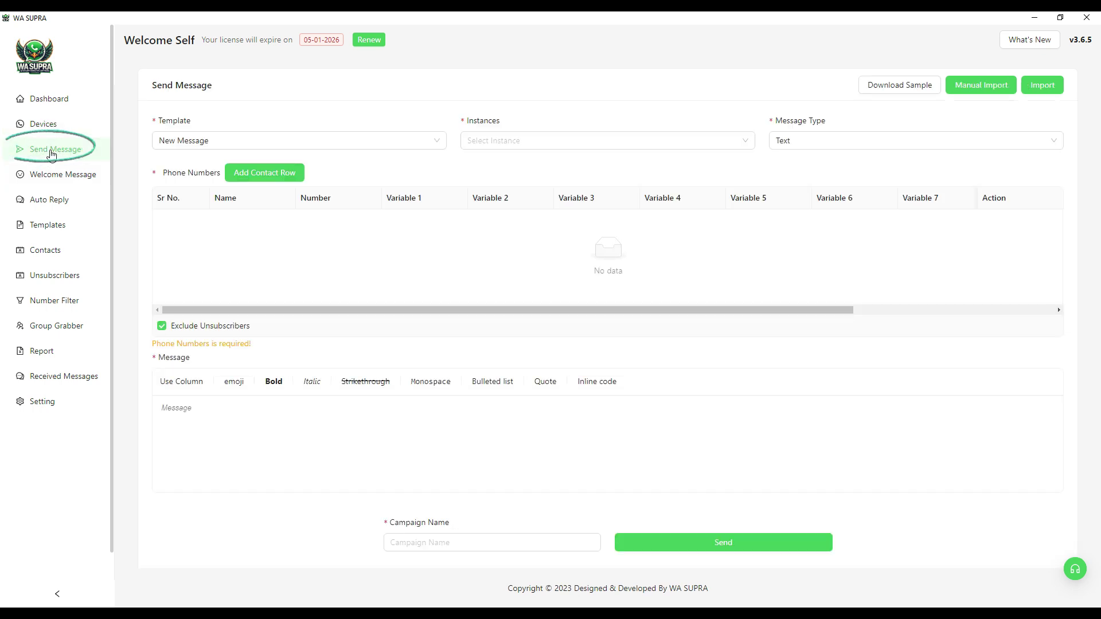
click(435, 146)
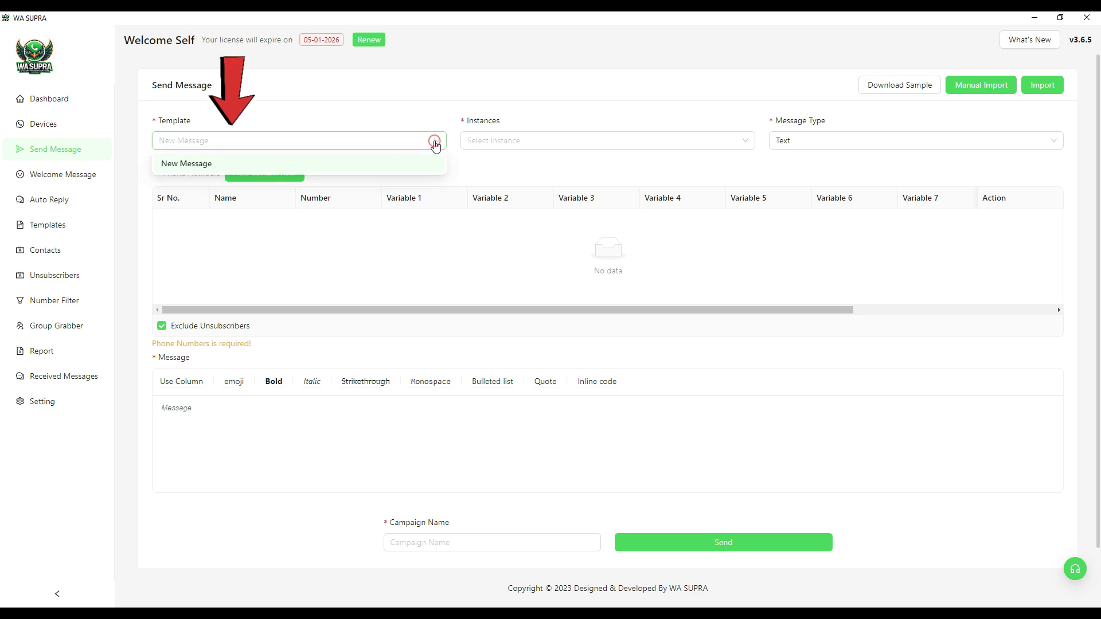
click(436, 146)
click(746, 140)
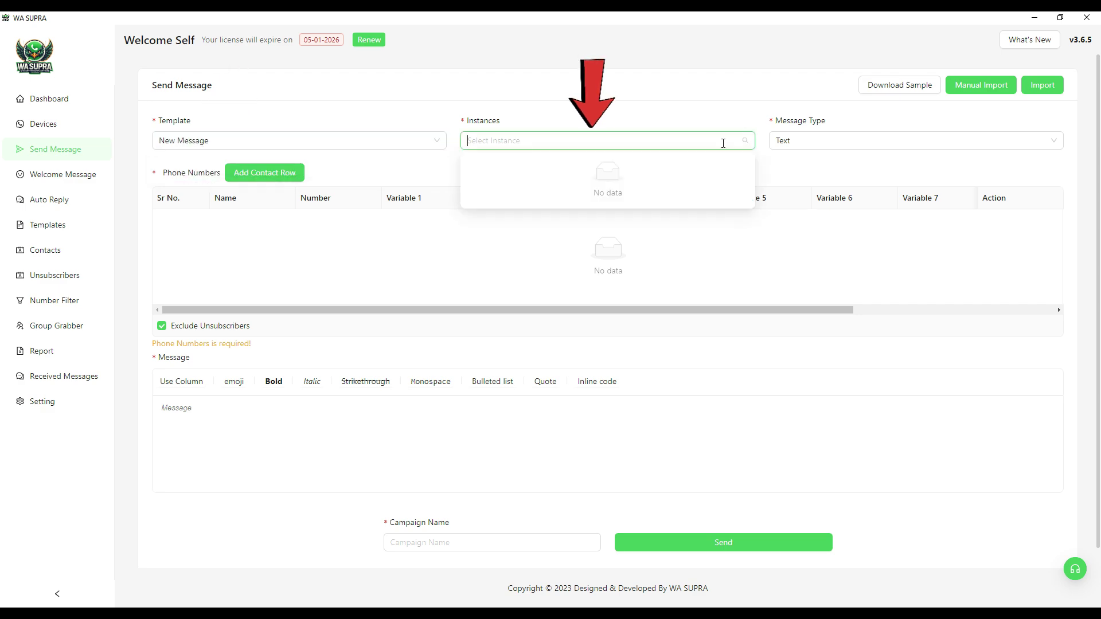
click(860, 144)
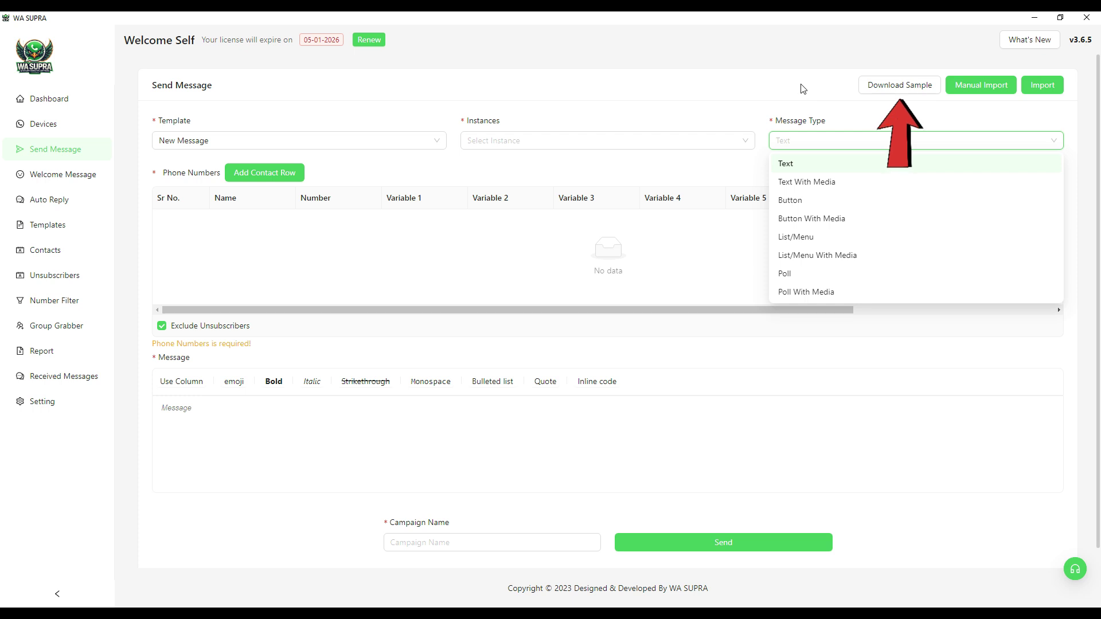
click(898, 164)
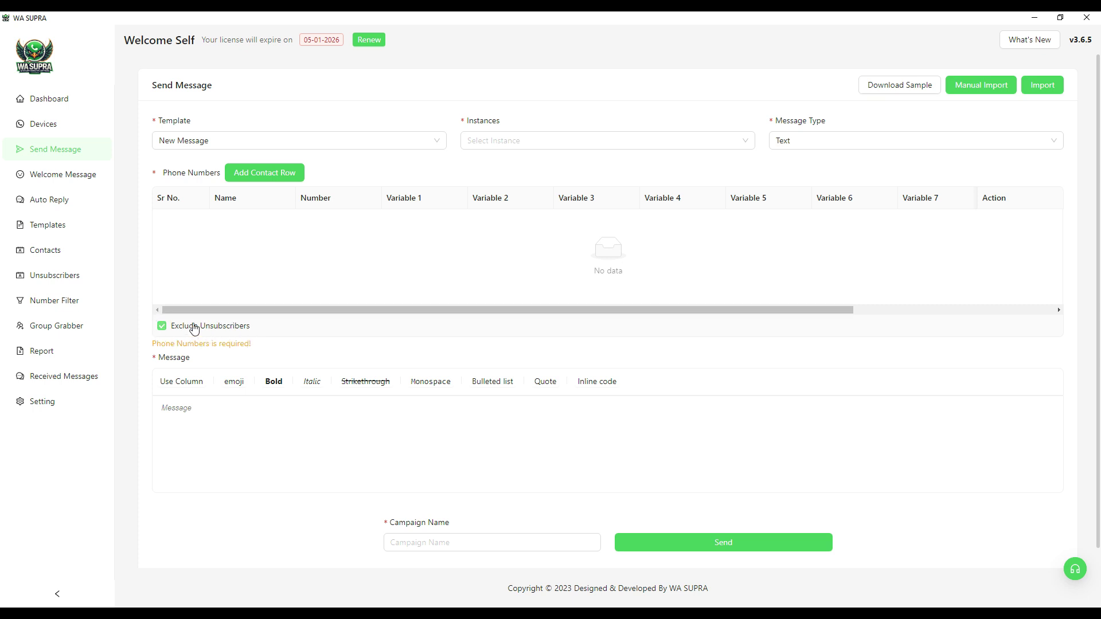
Step: Open a new Welcome Message, check its message types keeping Text, then cancel it
click(48, 178)
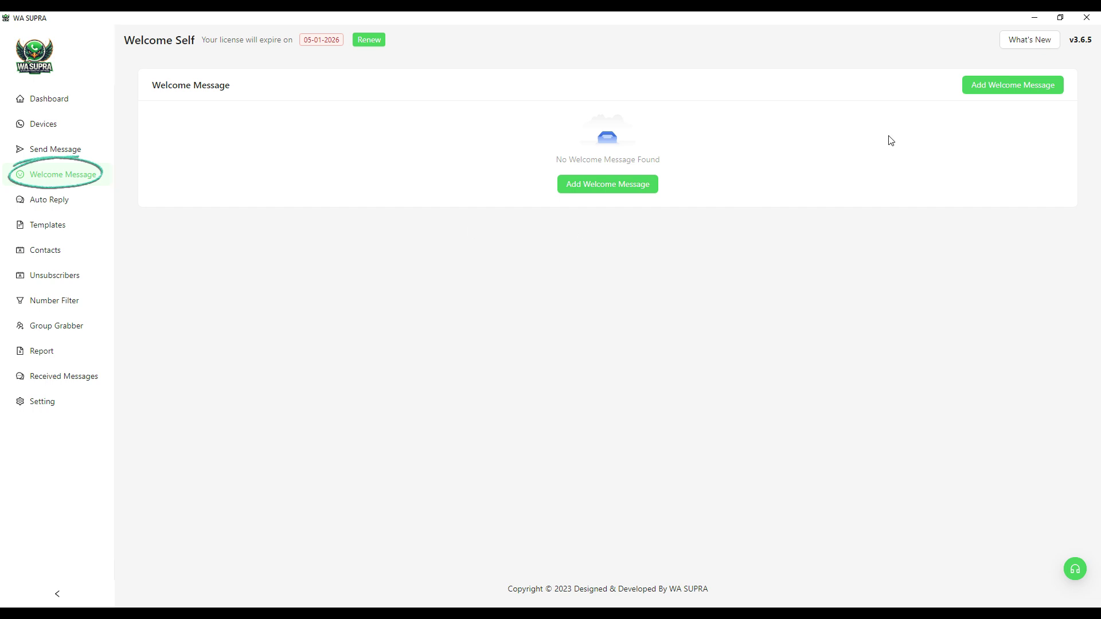
click(996, 88)
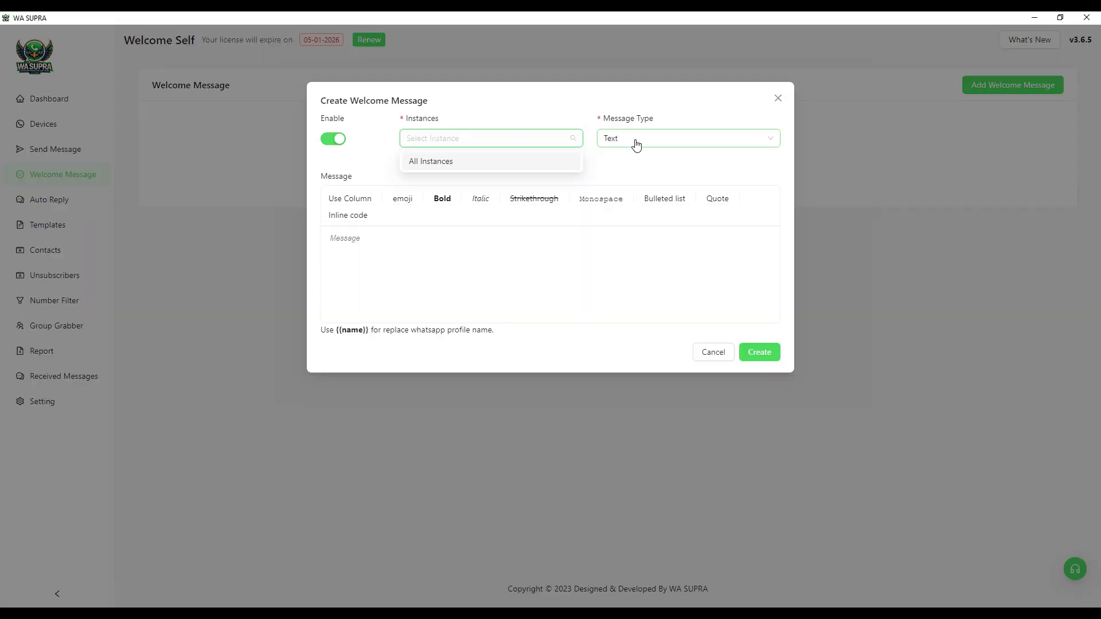
click(636, 142)
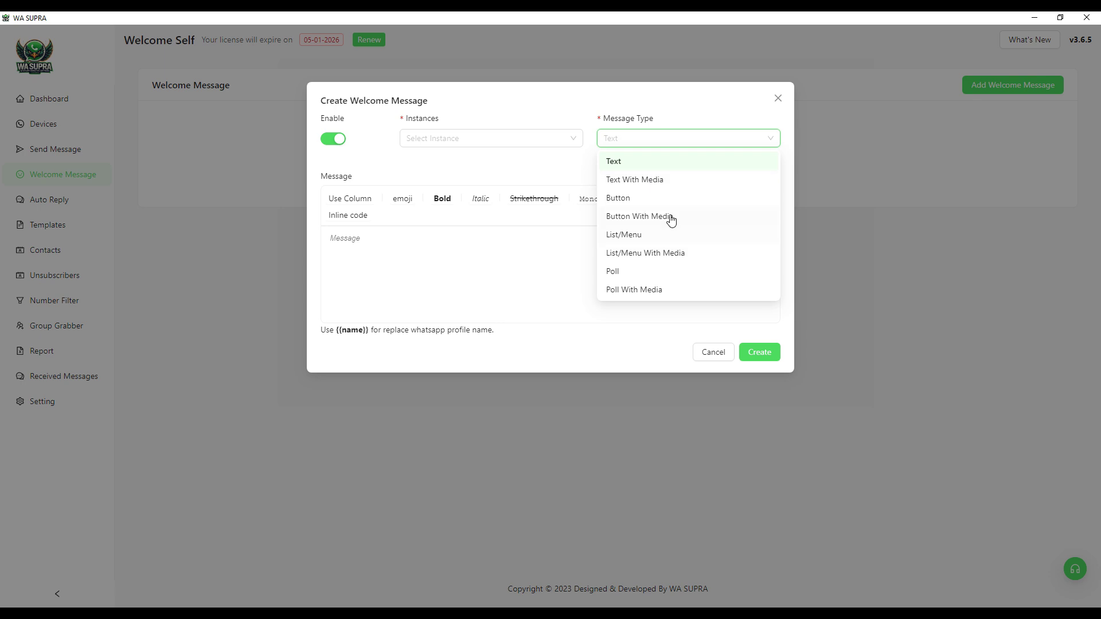
click(414, 252)
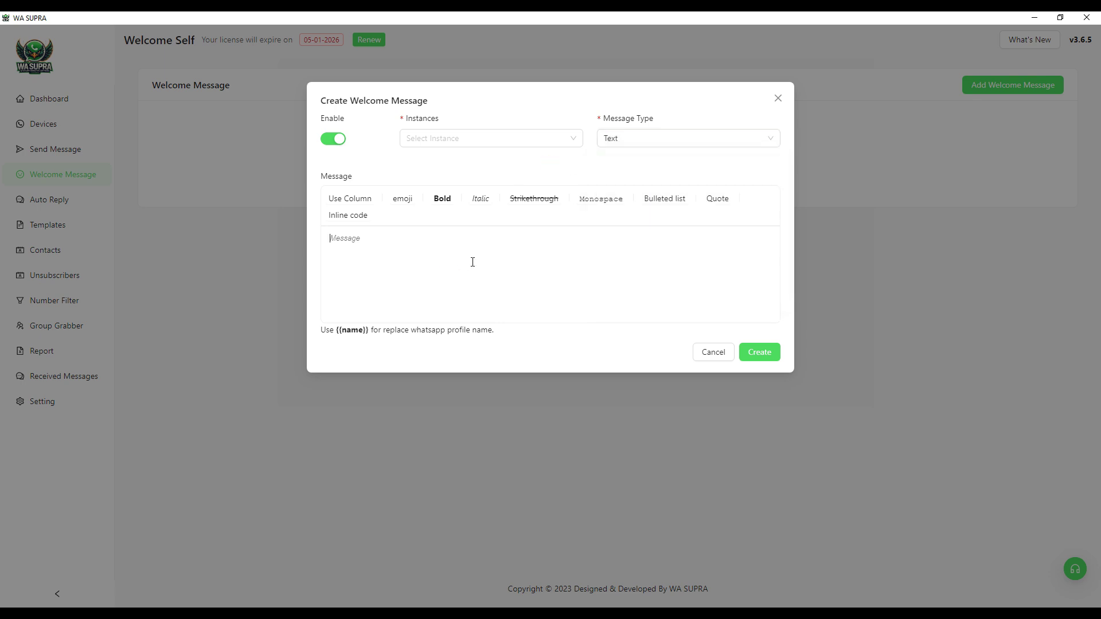
click(713, 352)
Step: Open a new Auto Reply, check its keywords and message types, then cancel it
click(53, 204)
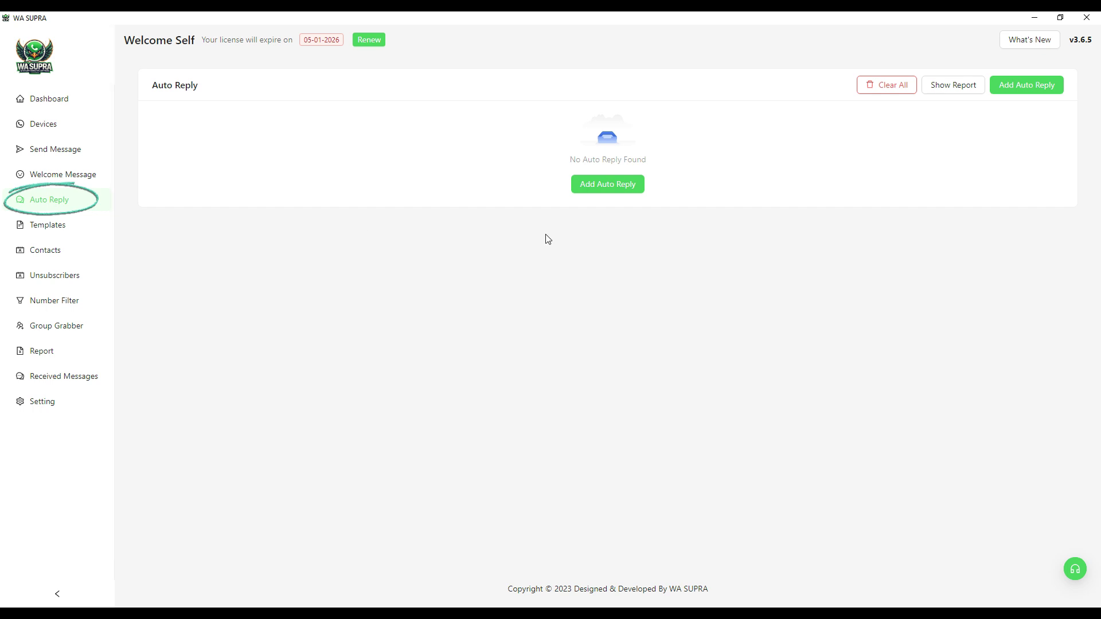
click(1034, 89)
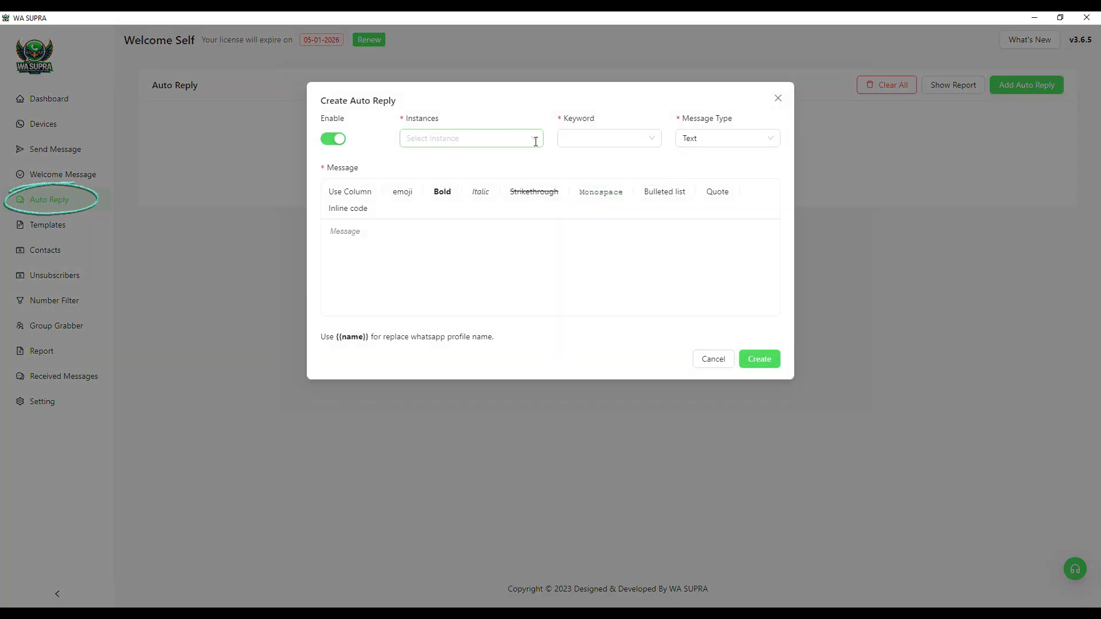
click(642, 141)
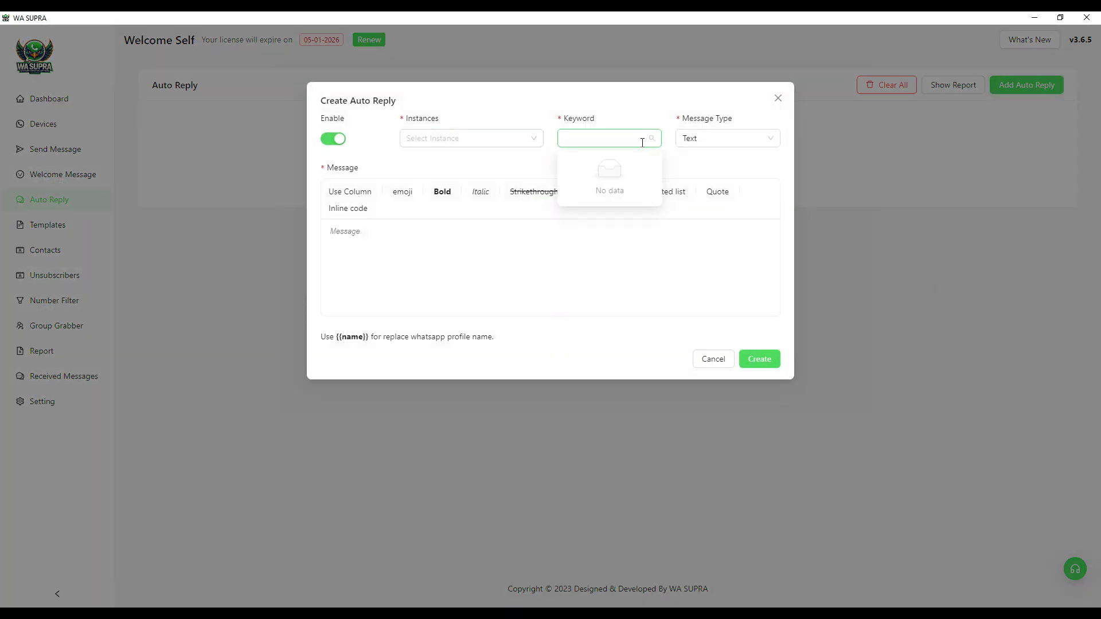
click(735, 143)
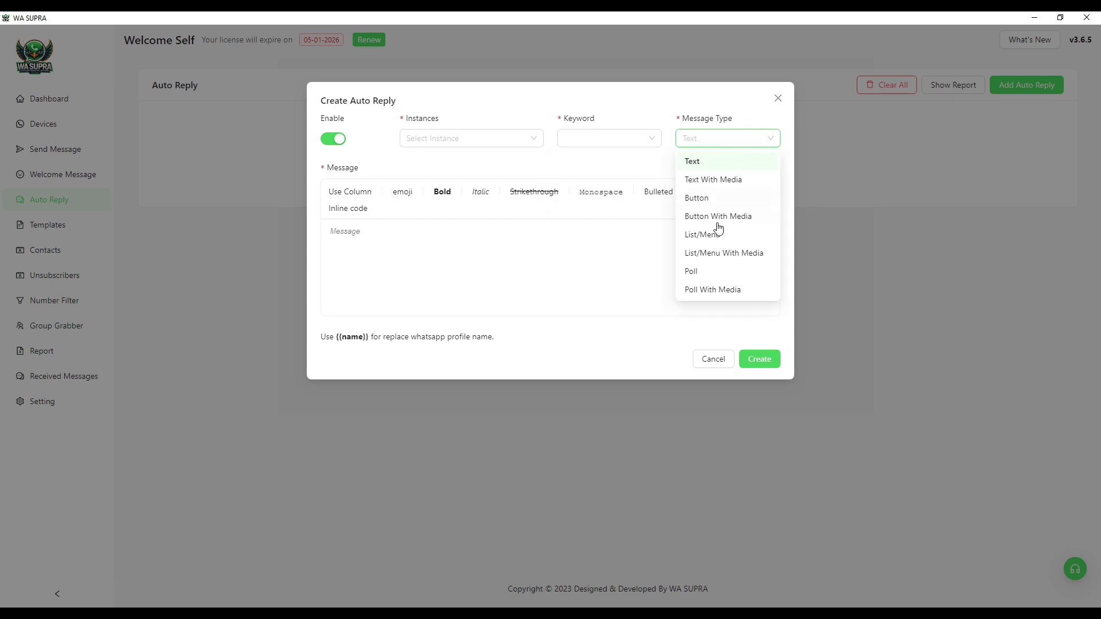
click(628, 223)
click(722, 361)
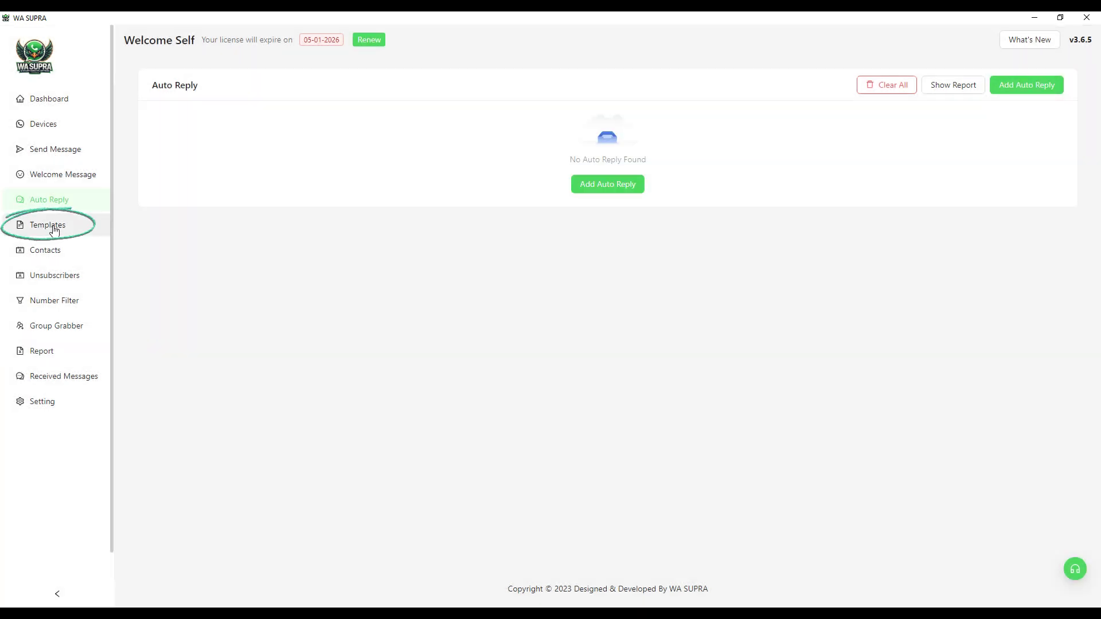
Step: Start and cancel a new message template, then view the empty Contacts page
click(54, 230)
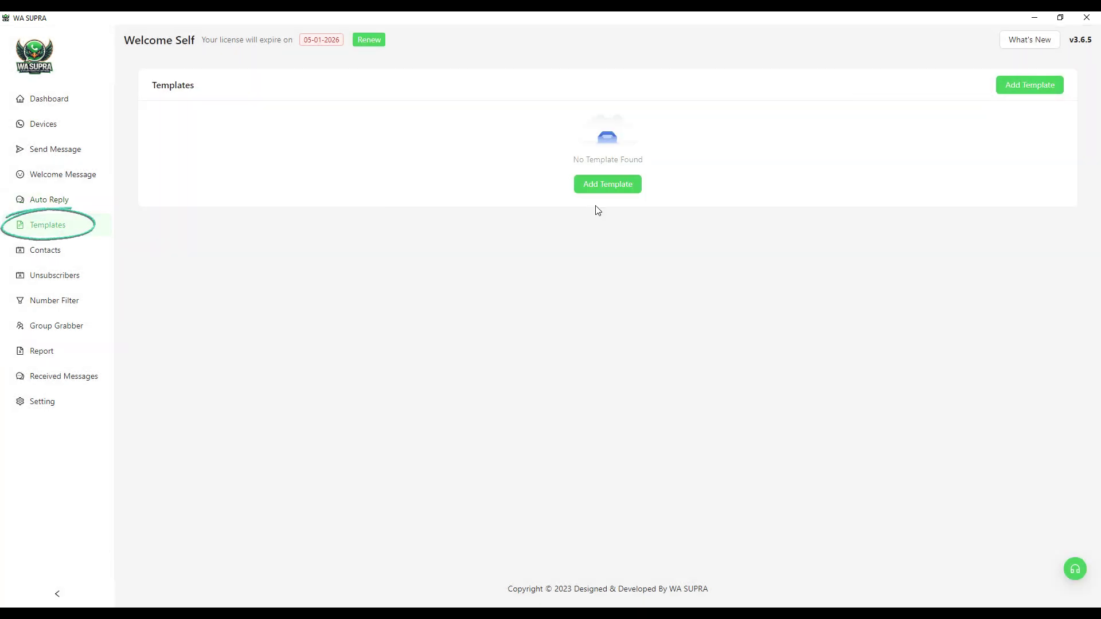
click(1015, 91)
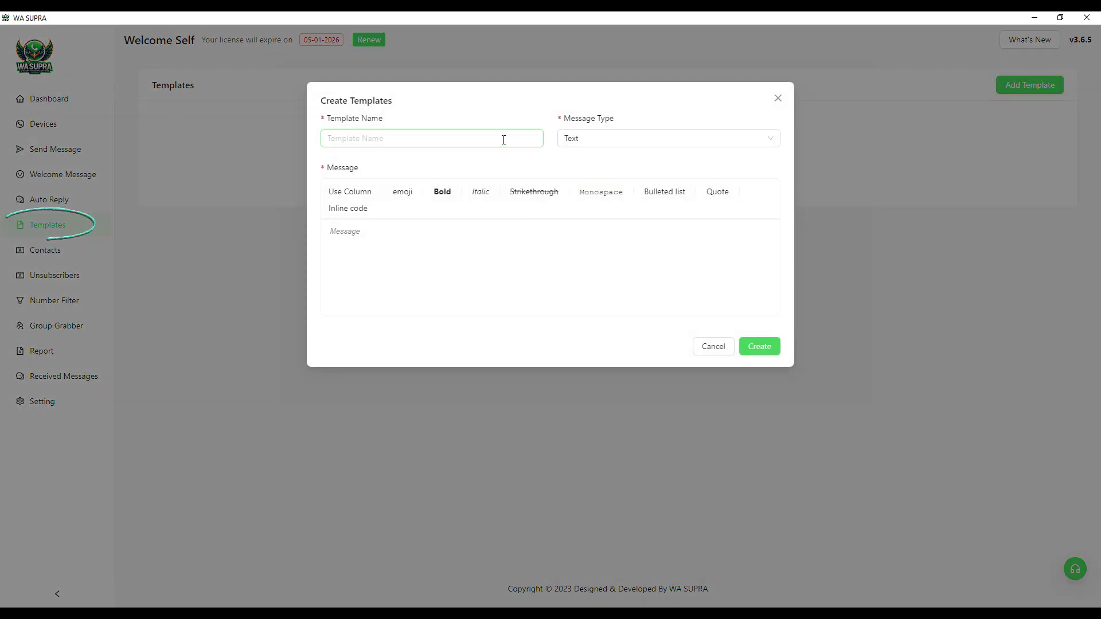
click(712, 348)
click(40, 252)
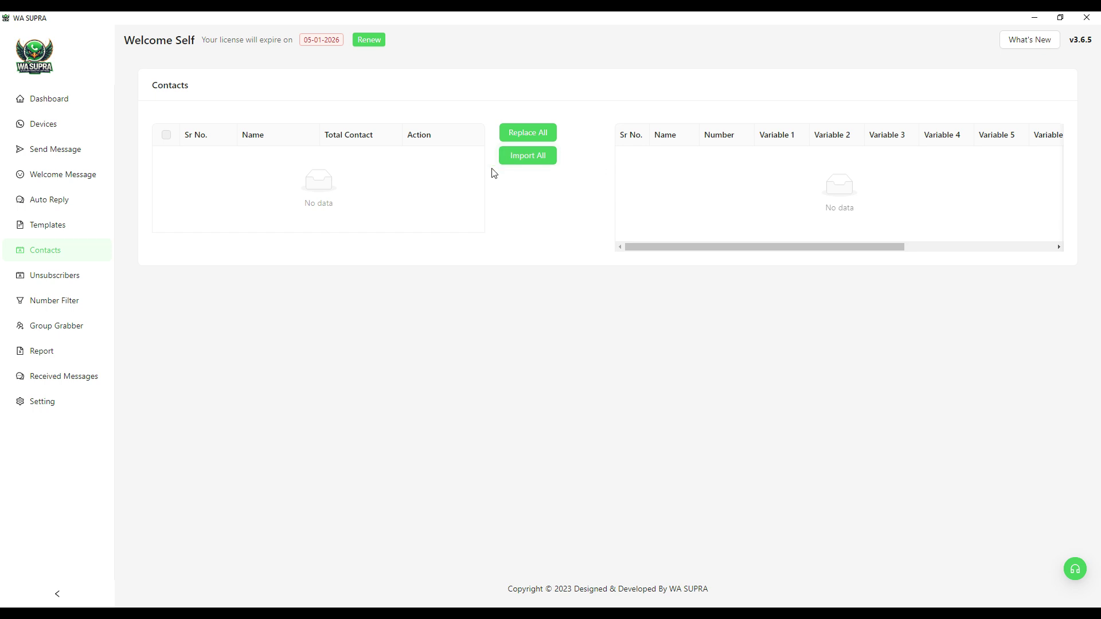
Step: View the Unsubscribers list, then the Number Filter page with its 1000-number limit
click(56, 279)
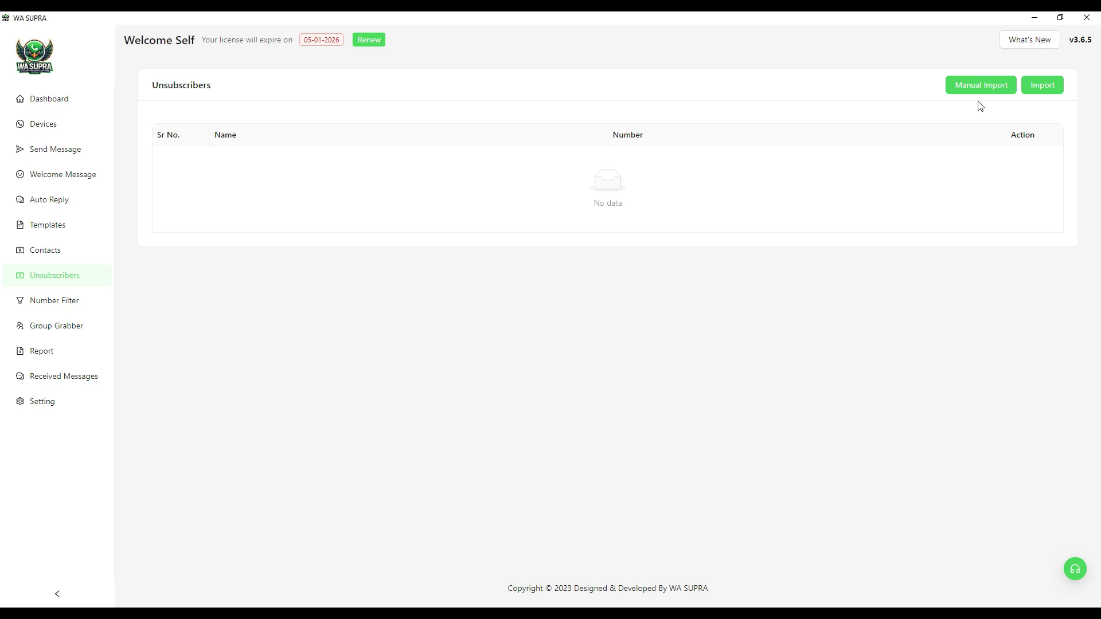
click(54, 303)
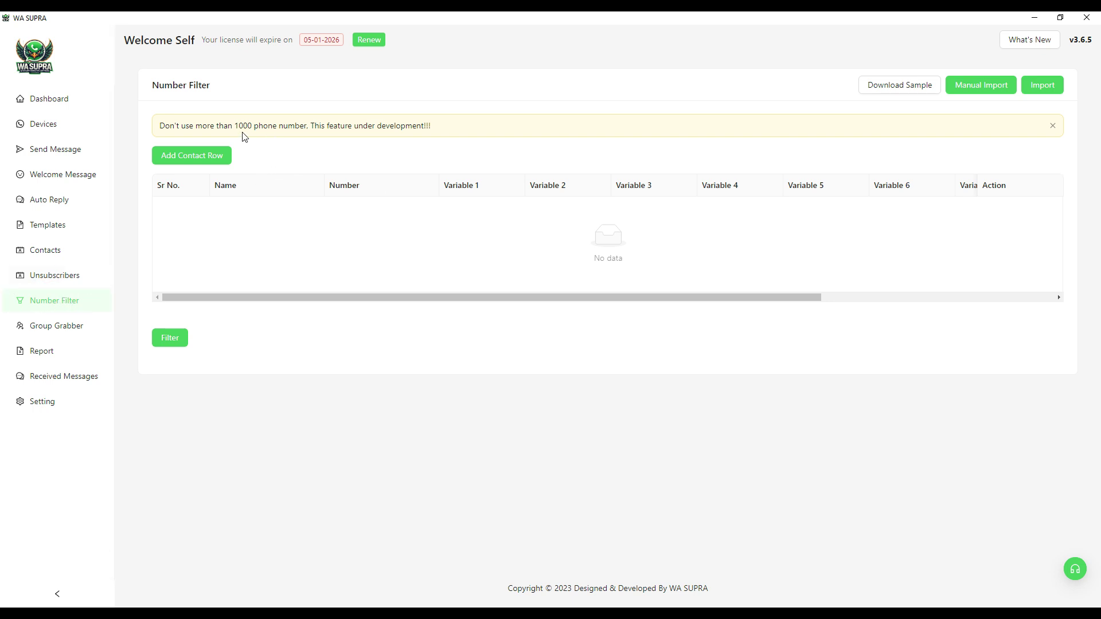
Step: On Group Grabber, check which instances can fetch groups and dismiss the list
click(56, 325)
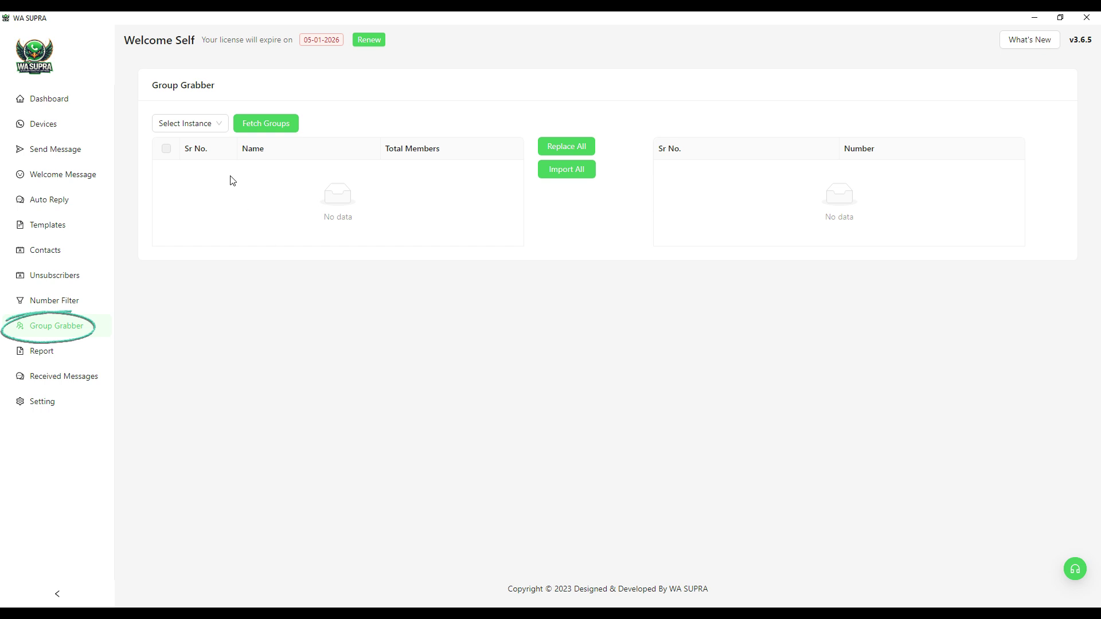
click(189, 124)
click(260, 191)
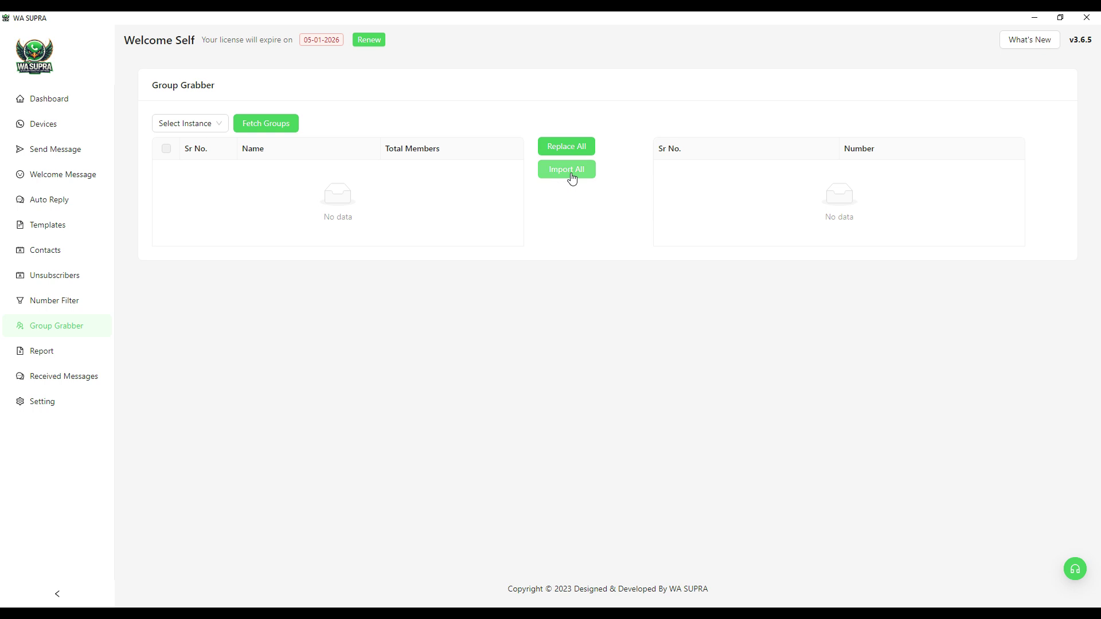
Step: View the empty campaign report and Received Messages, then the Setting page's sending options
click(39, 356)
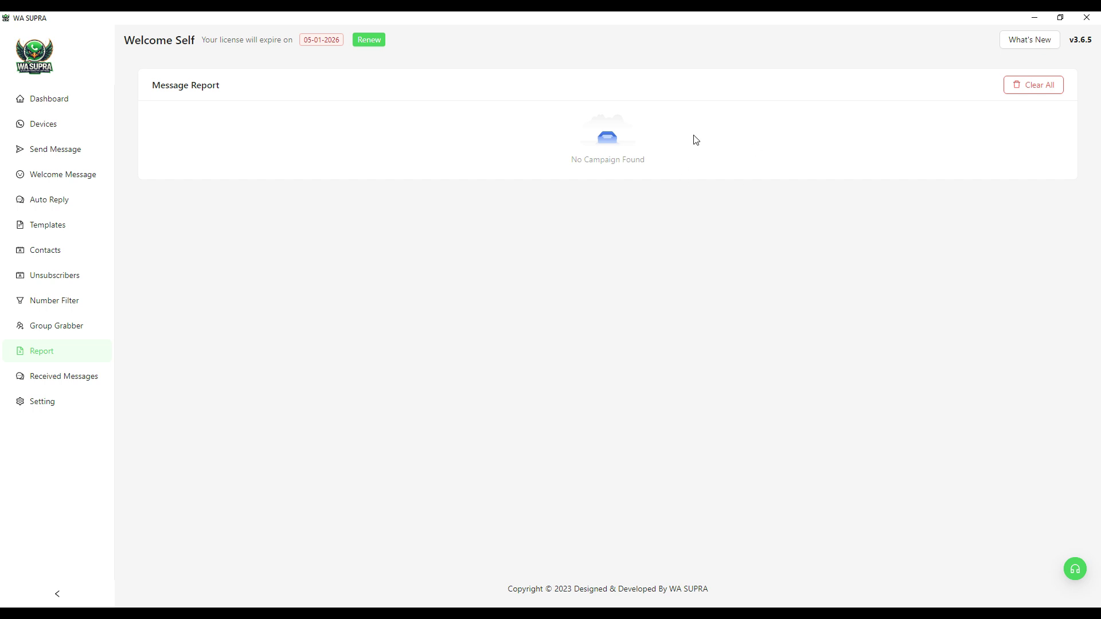
click(64, 379)
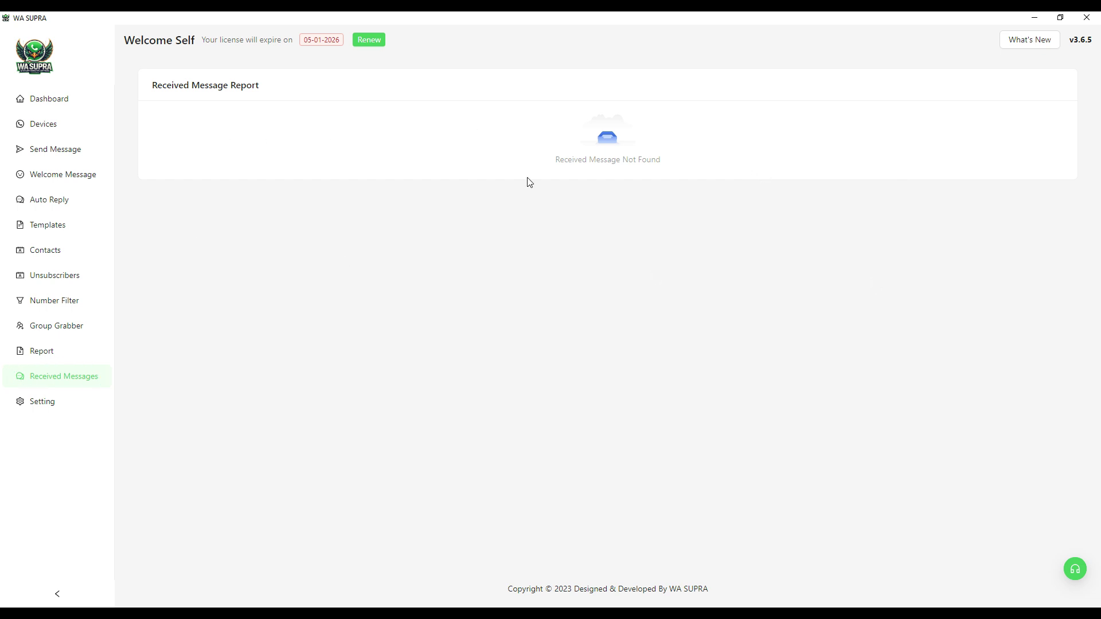
click(43, 404)
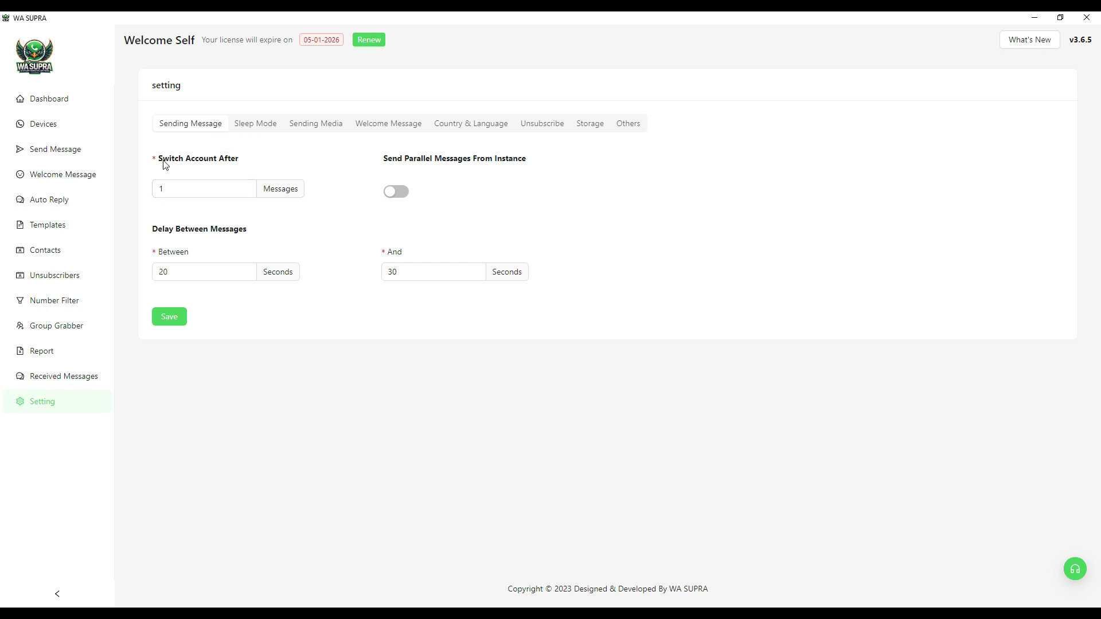
Step: Toggle parallel sending on and off, select the 20-second minimum delay, and enable sleep mode
click(395, 194)
click(396, 193)
drag(179, 272, 150, 274)
click(256, 126)
click(258, 159)
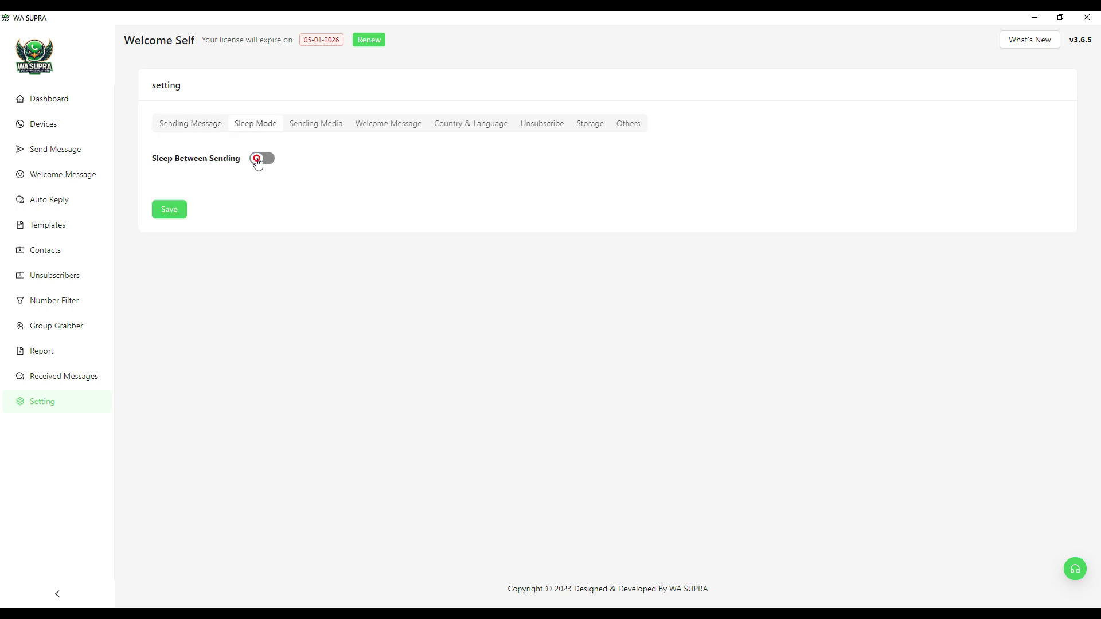
Step: Review Sending Media, Welcome Message, and the Country & Language default country and language lists
click(312, 126)
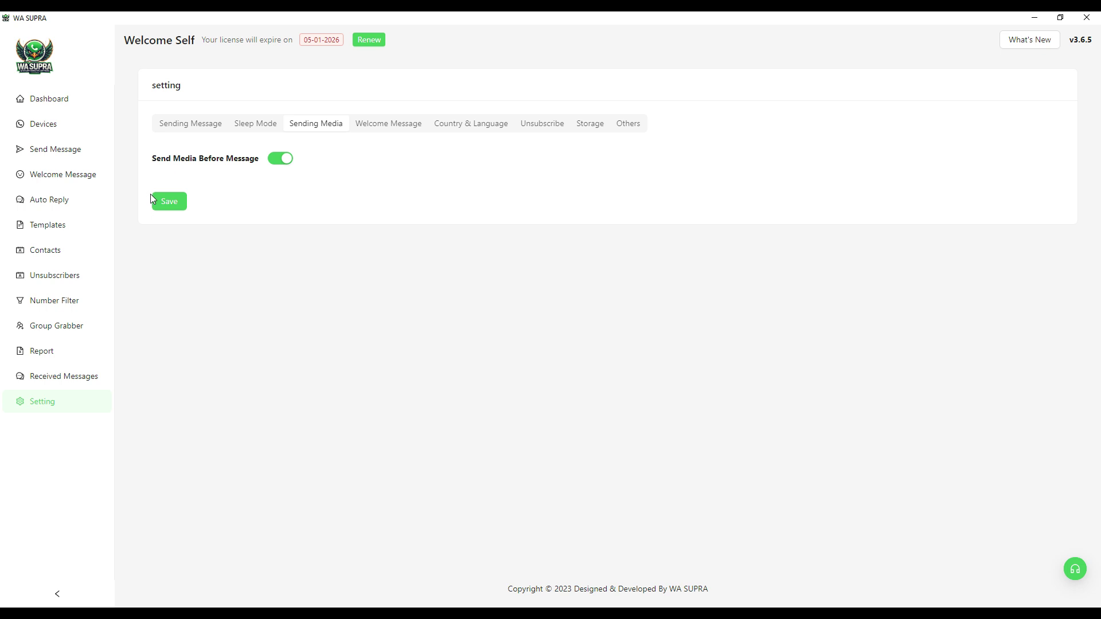
click(388, 124)
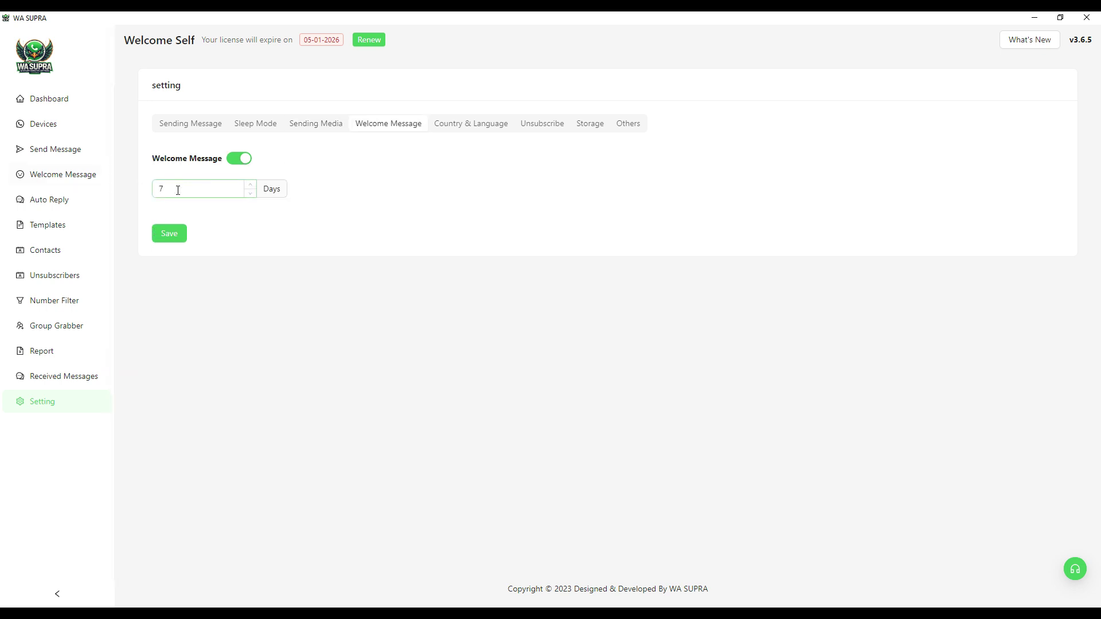
click(467, 123)
click(360, 187)
click(591, 189)
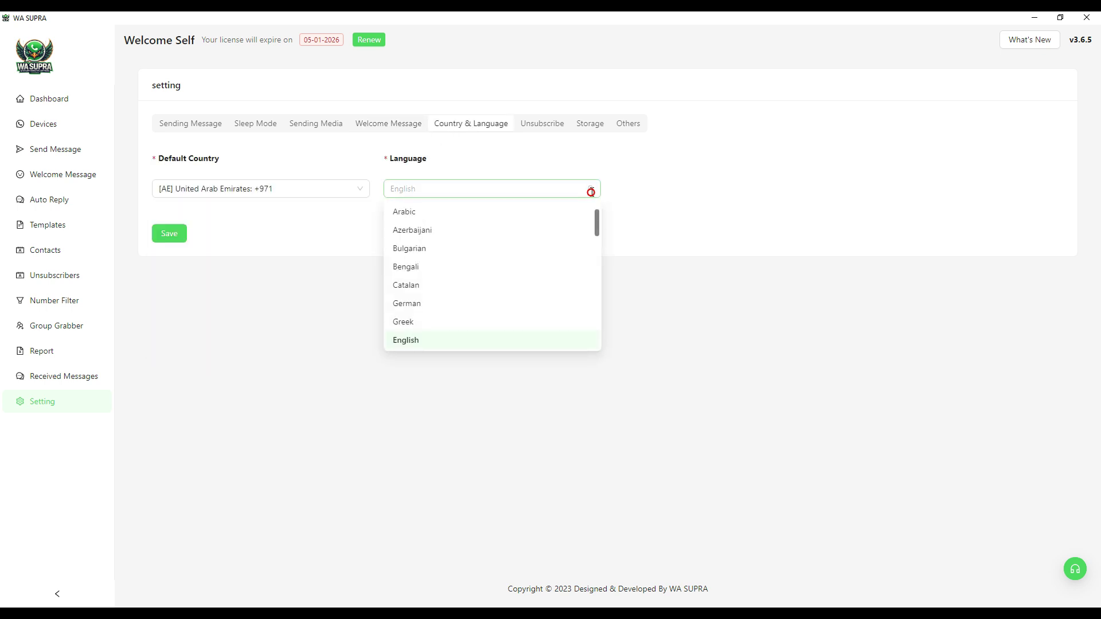
Step: Review the Unsubscribe keyword, Storage usage and the WhatsApp Hook Number, then return to Send Message
click(539, 124)
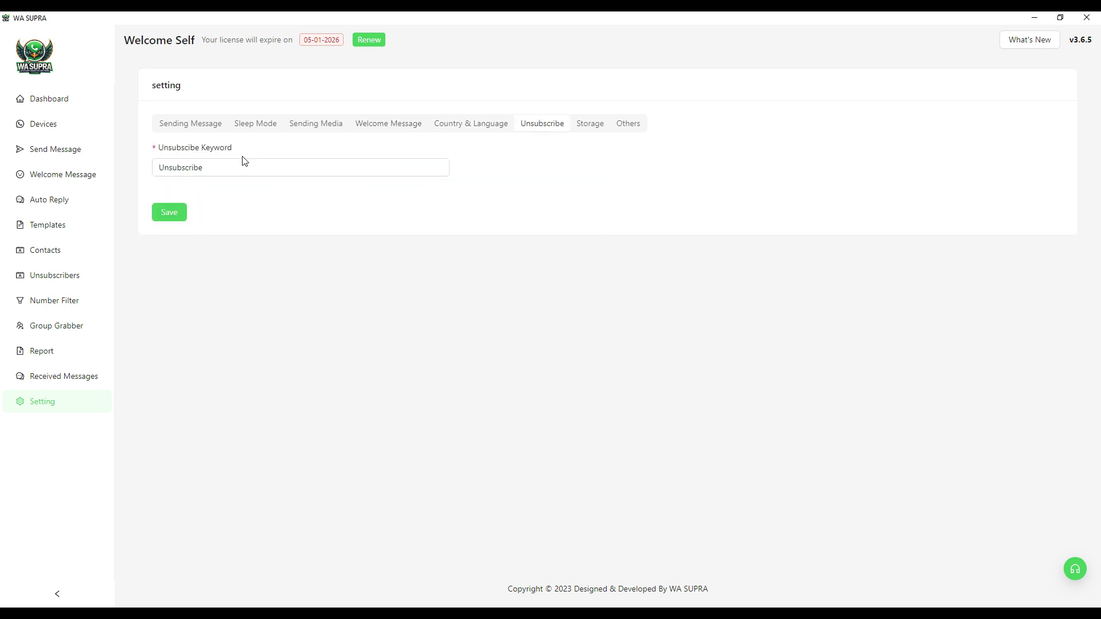
click(209, 171)
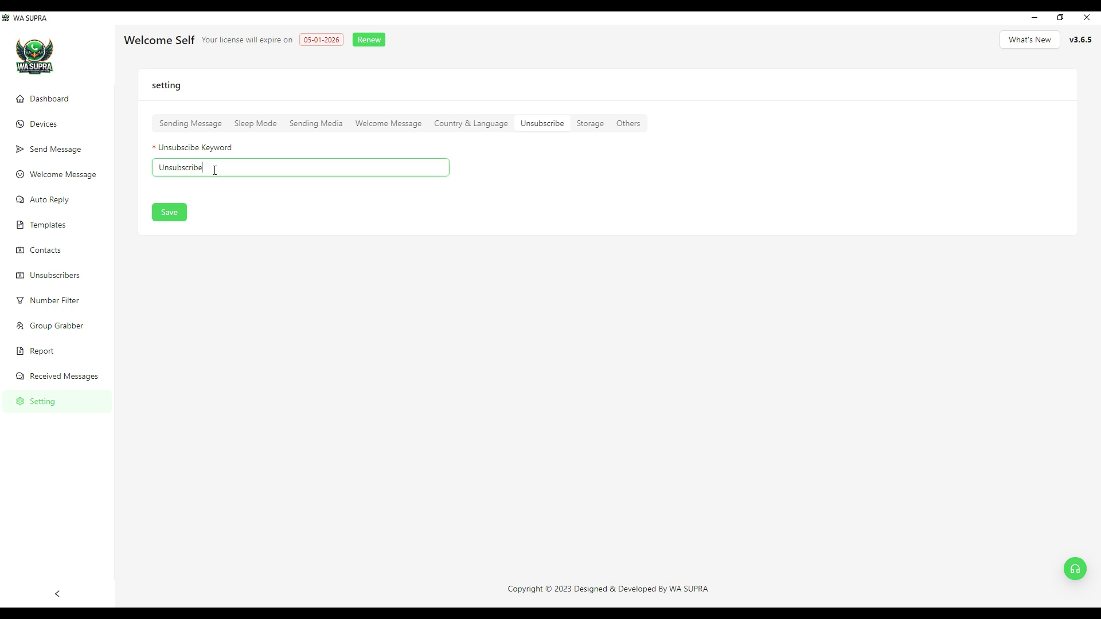
double_click(217, 168)
click(592, 125)
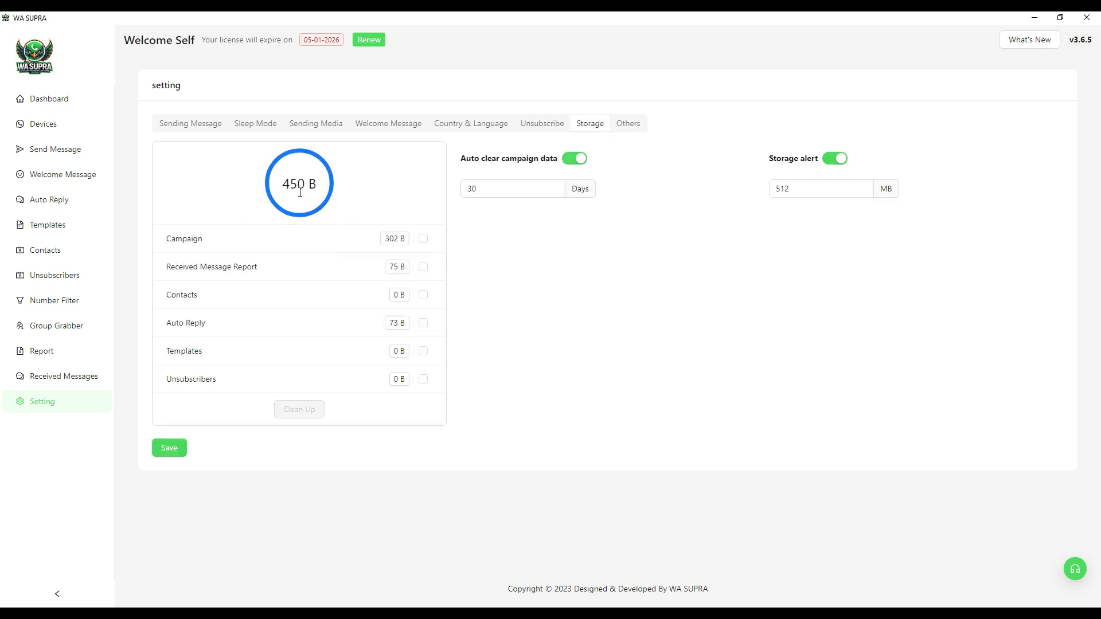
click(628, 124)
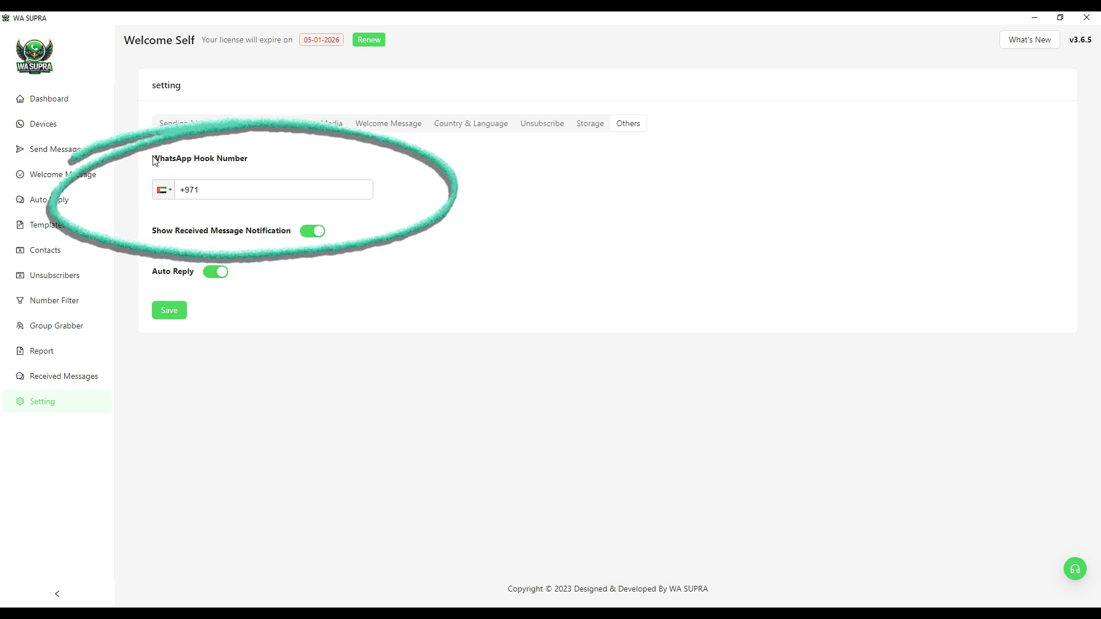
drag(153, 158, 248, 167)
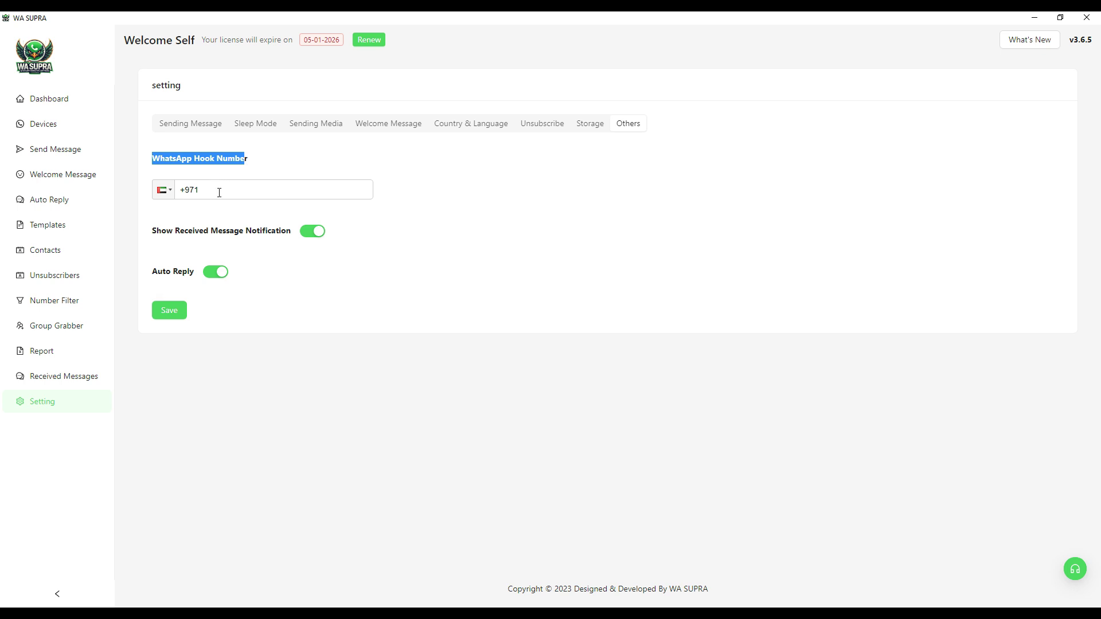
click(64, 157)
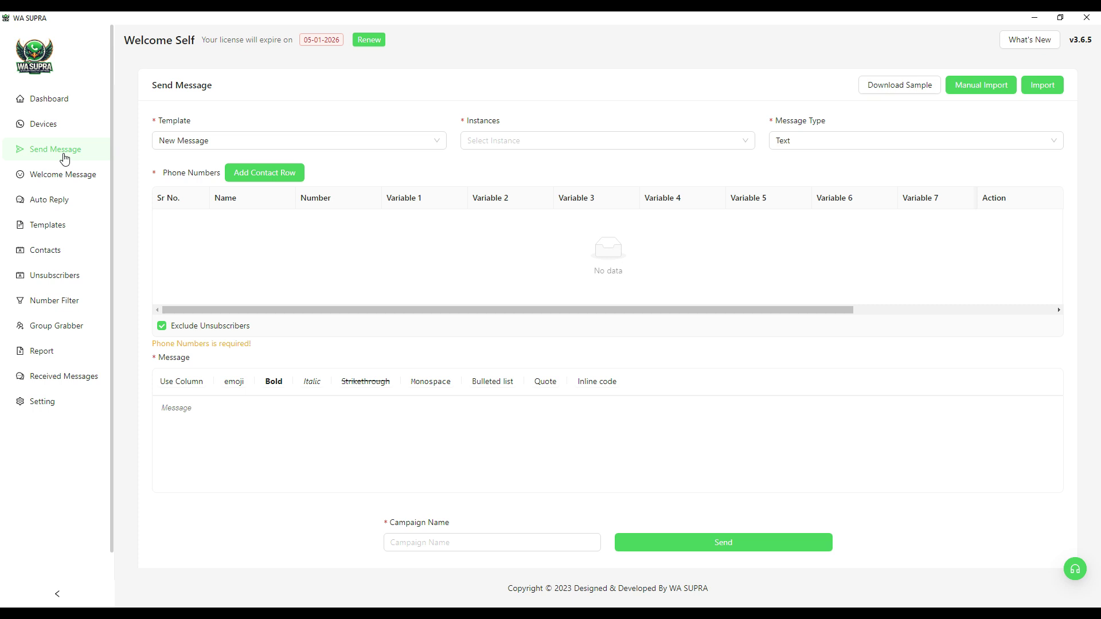
Step: Create a QR-login WhatsApp instance named Etisalat and display its QR code for linking
click(39, 126)
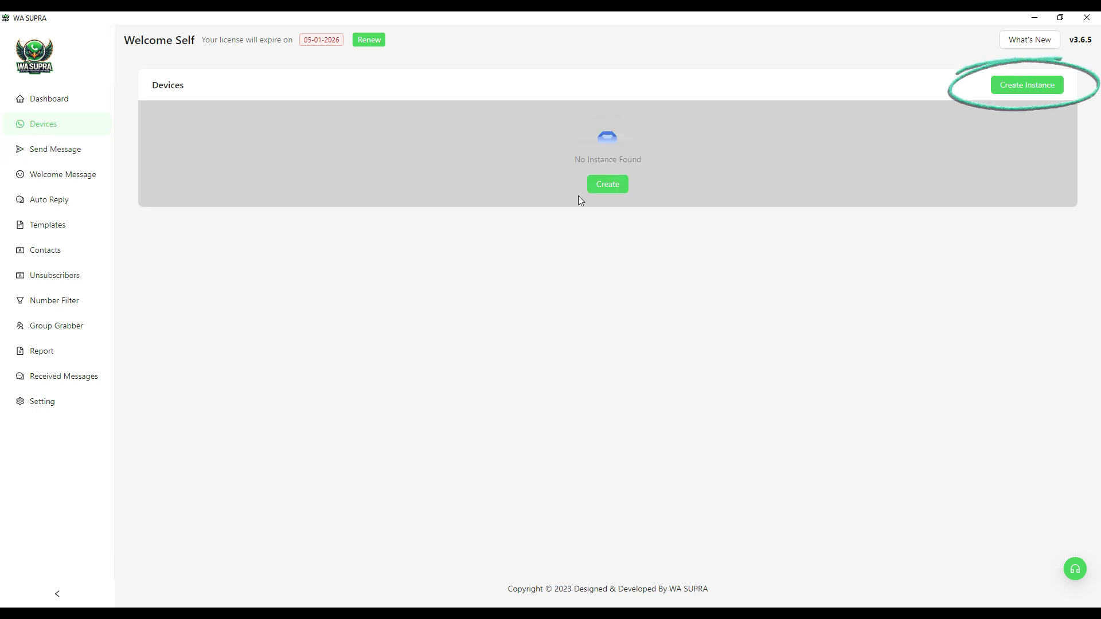
click(1012, 92)
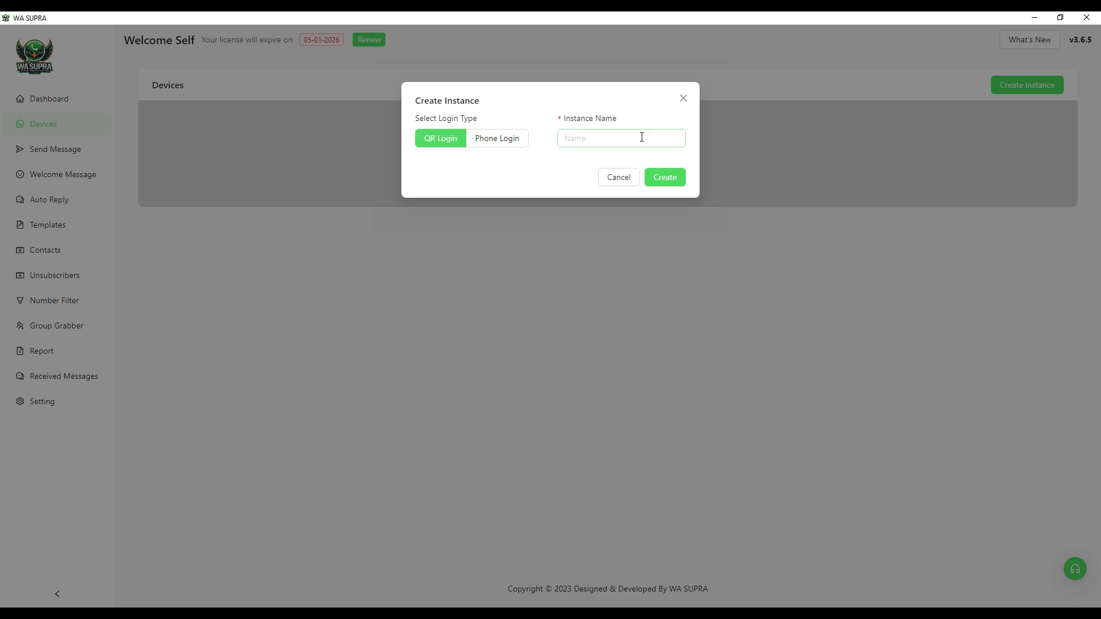
click(605, 141)
text(Etisalat)
click(661, 175)
click(305, 209)
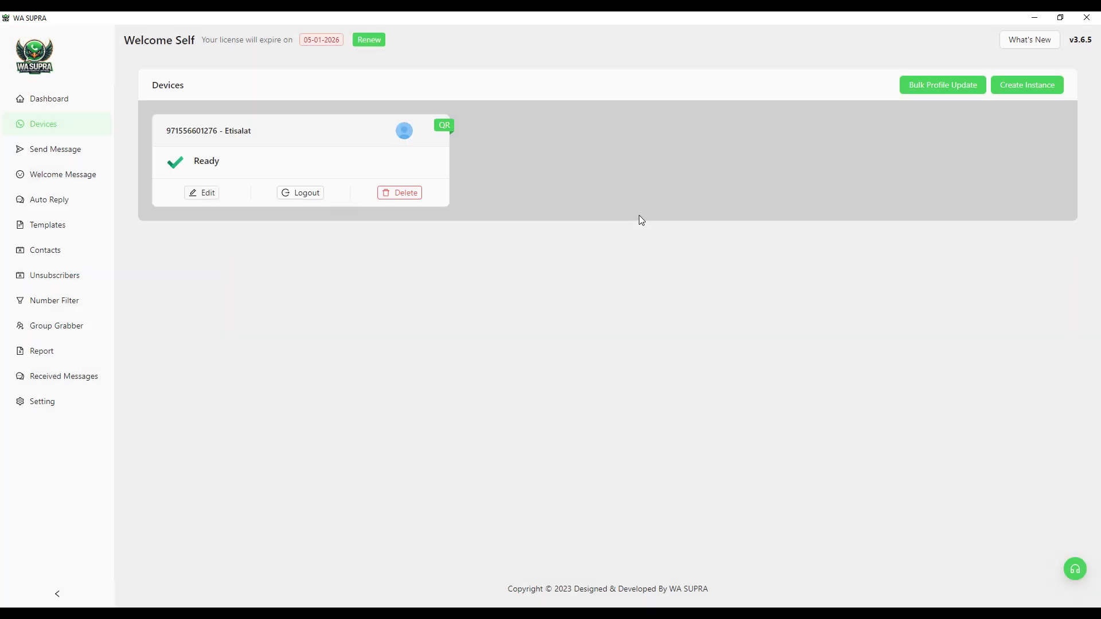
Step: Compose a Text With Media message from Etisalat with Wasupra Logo.png attached
click(59, 150)
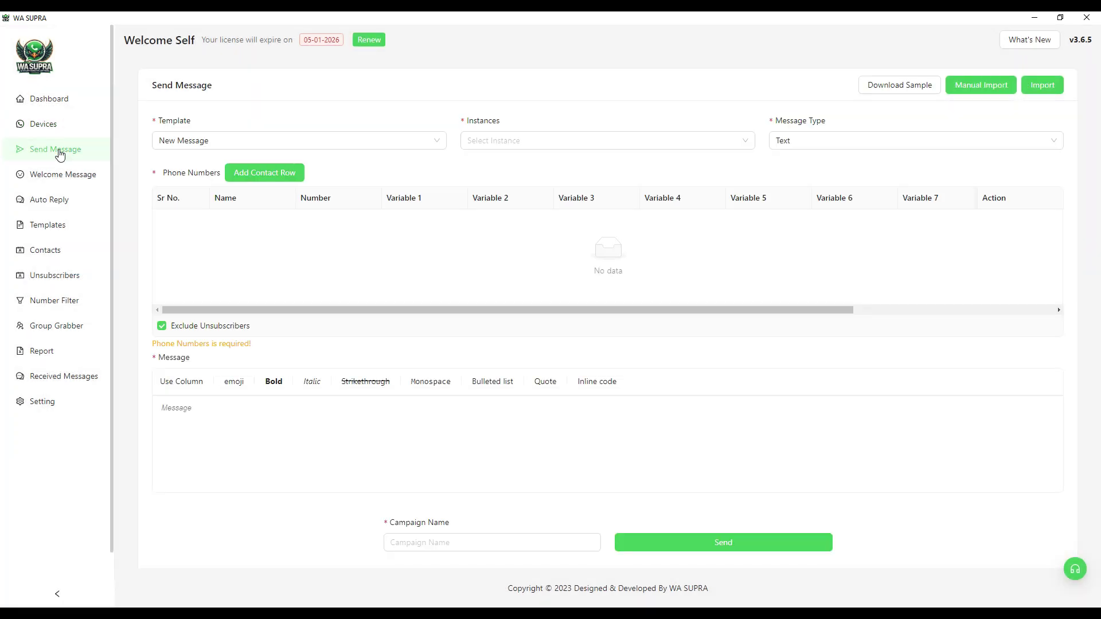
click(744, 141)
click(481, 164)
click(887, 148)
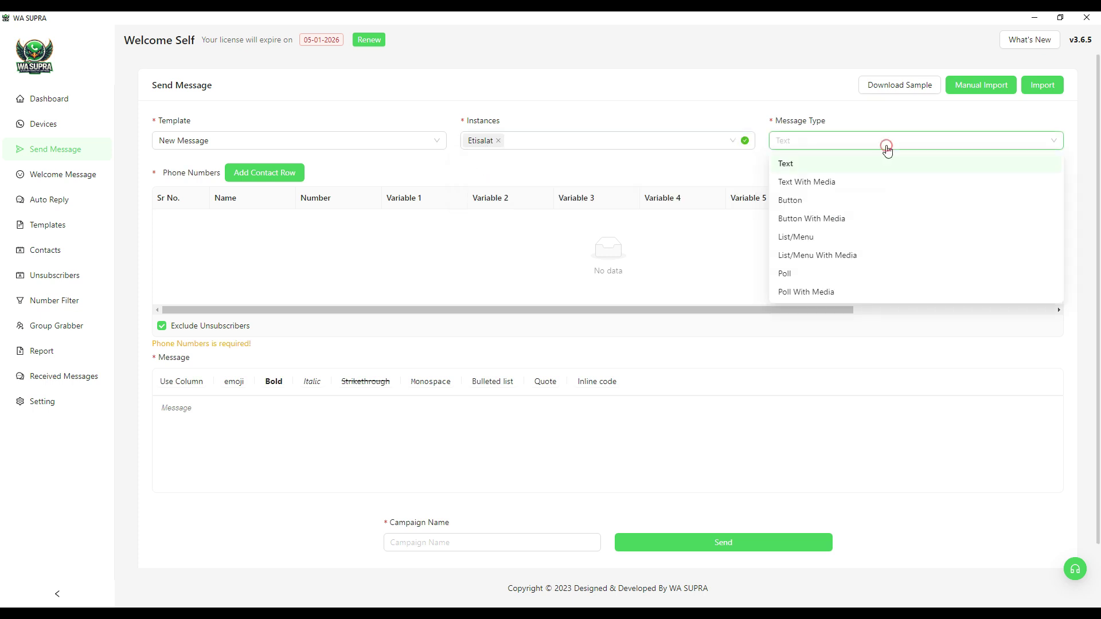
click(823, 183)
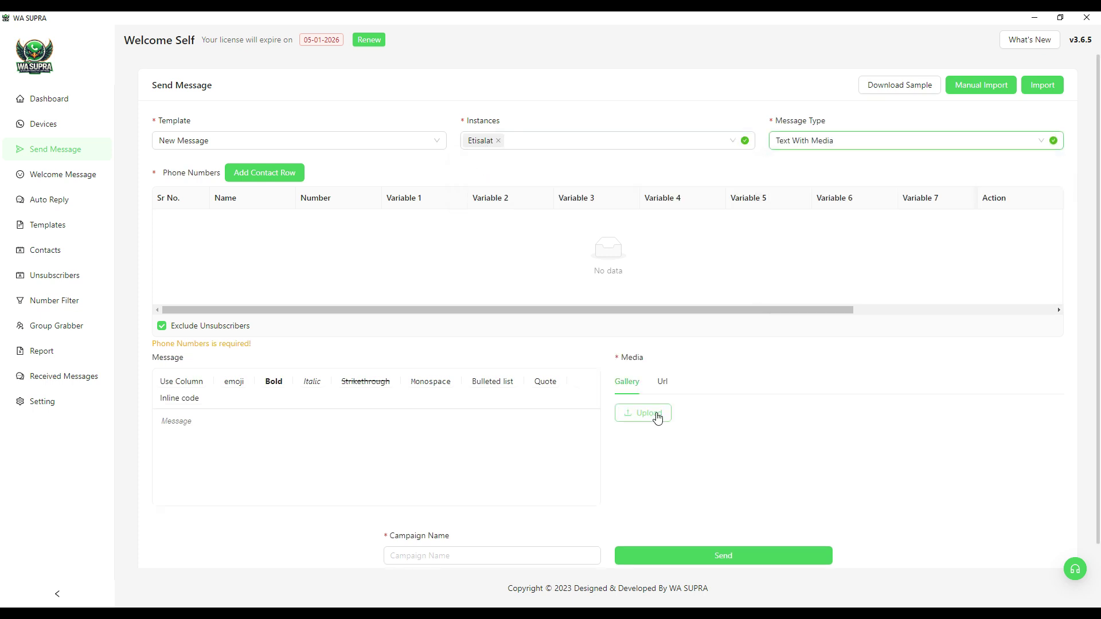
click(656, 414)
click(453, 315)
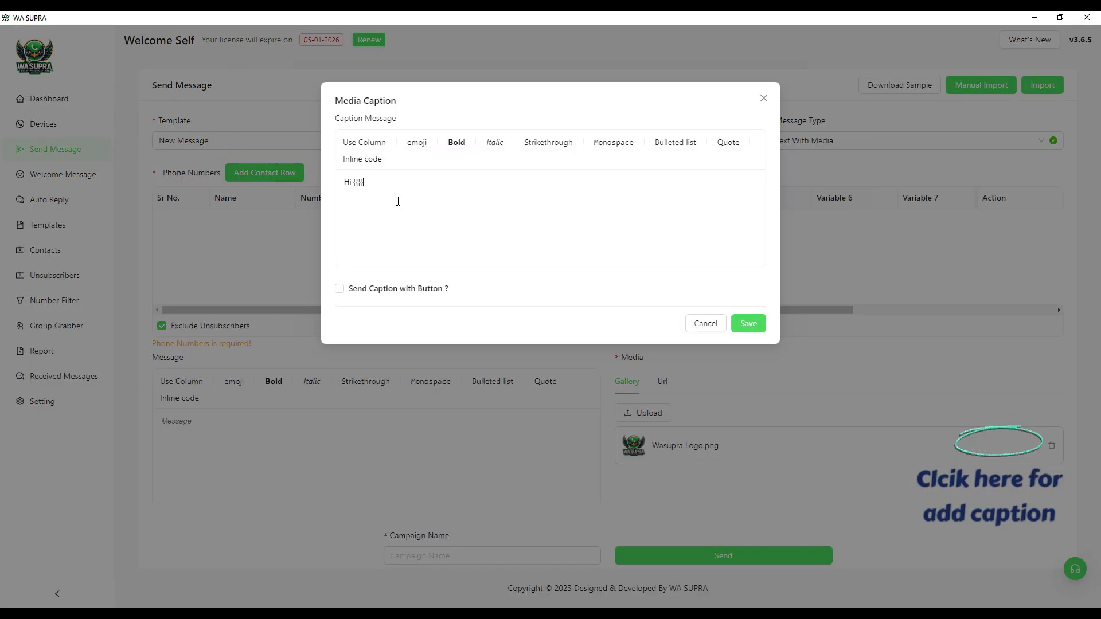
Step: Write the caption after the name variable: 'Introducing a new software called WA SUPRA...'
text(name)
key(End)
text(, Introducing a new software called WA SUPRA. If you are interested)
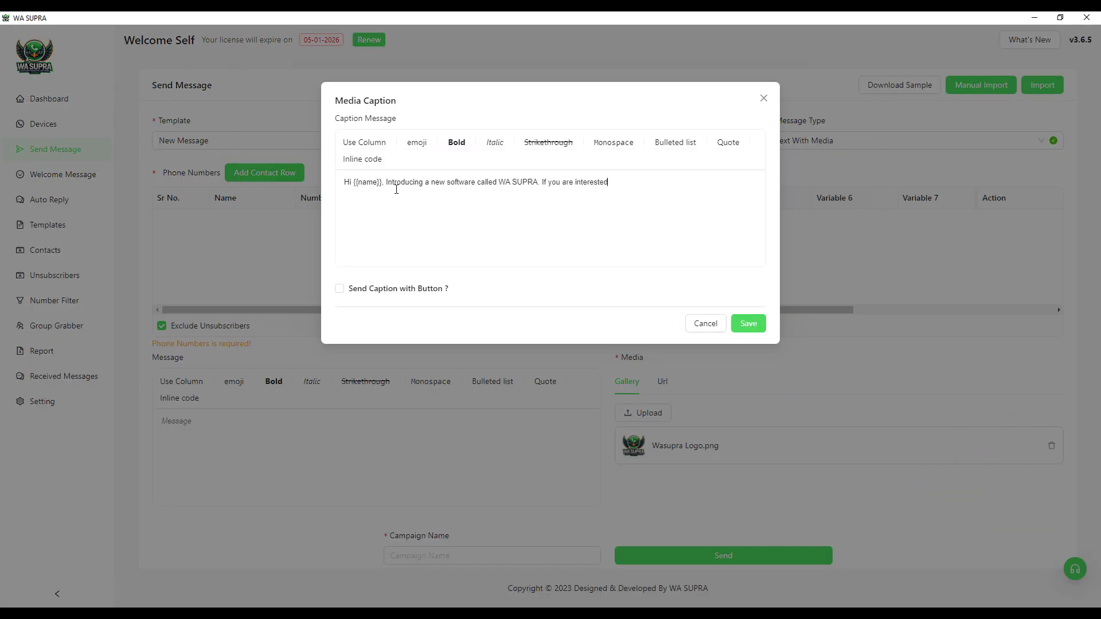
text( then get more details.)
Step: Add buttons with footer 'Thank you!' and a Call Us button with the support phone number
click(339, 289)
text(Thank you!)
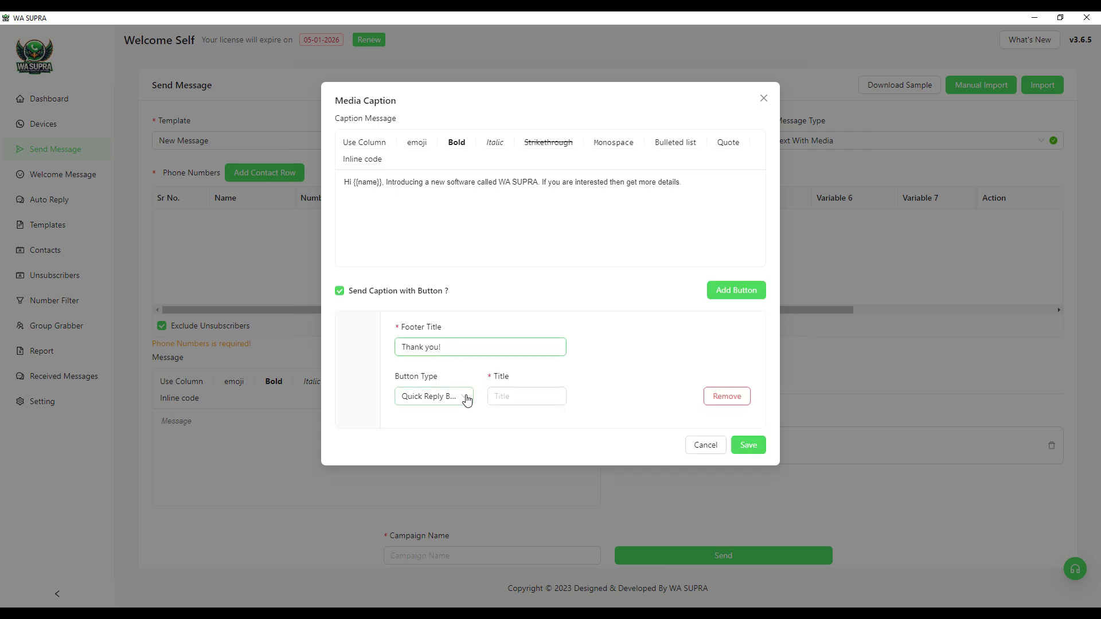
click(463, 396)
click(468, 436)
click(518, 396)
text(Call Us)
key(Tab)
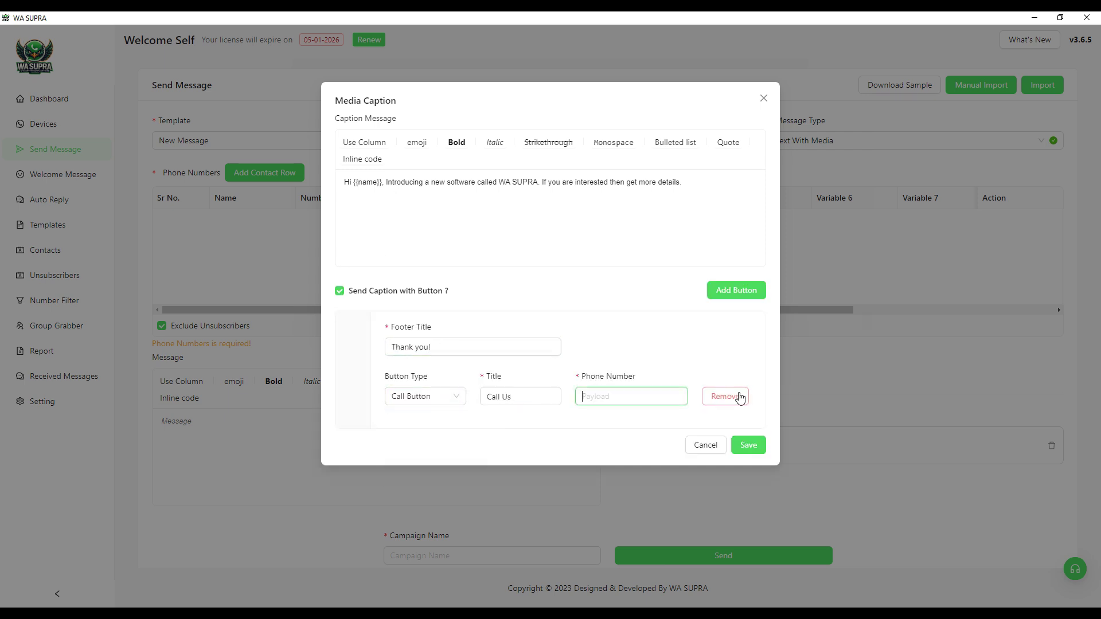
click(740, 291)
click(425, 445)
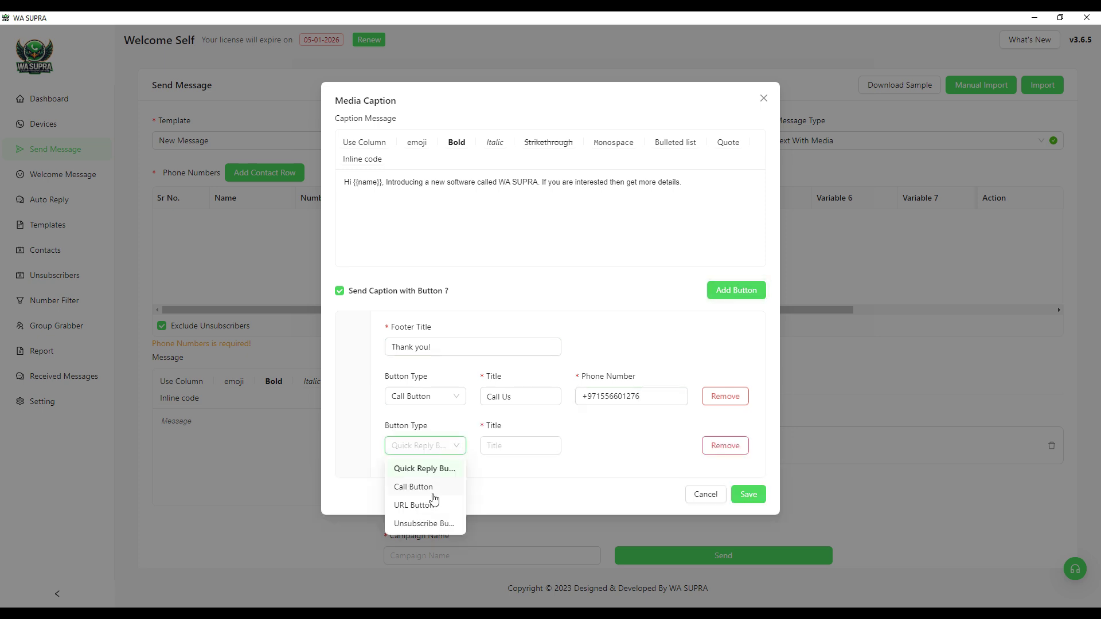
click(412, 503)
click(528, 441)
text(Visit Website)
key(Tab)
text(https://wasupra.com)
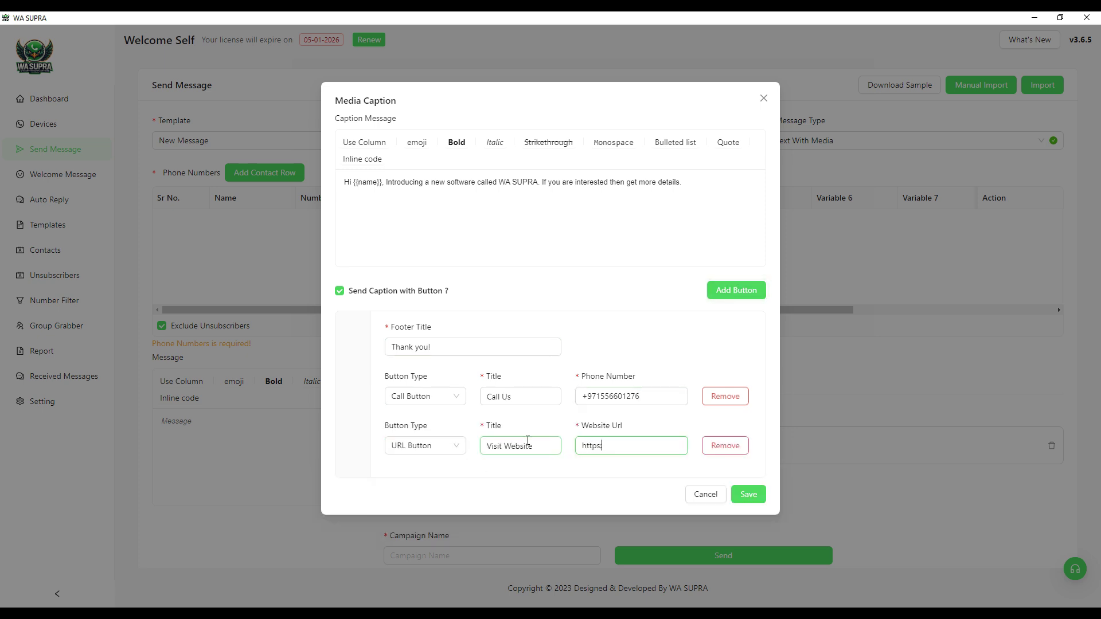
Step: Add an Unsubscribe button and save the caption with its three buttons
click(734, 292)
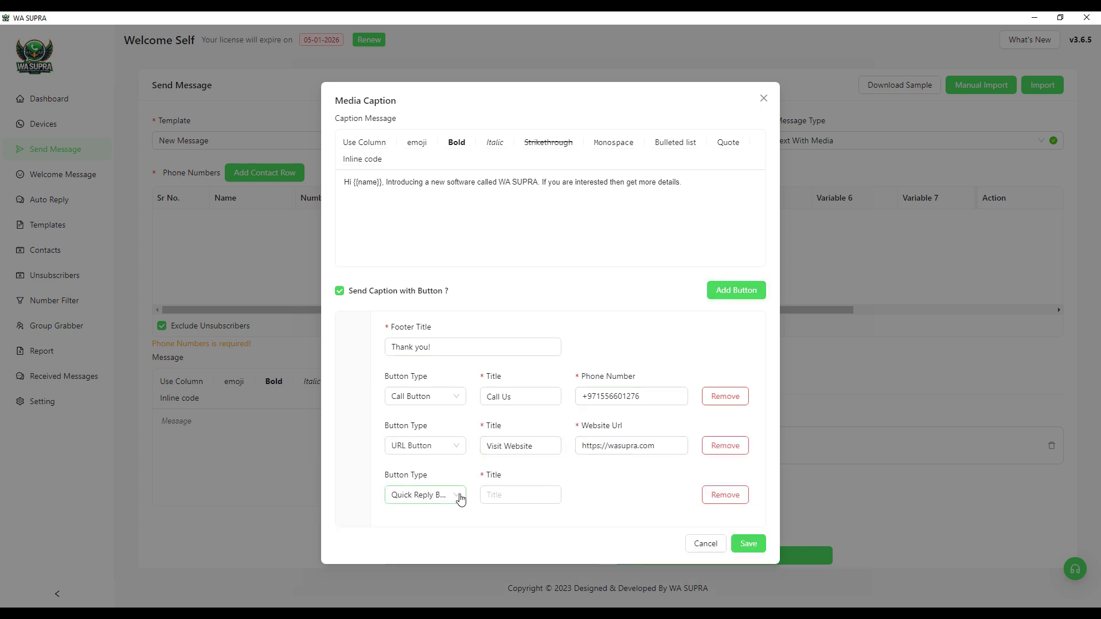
click(461, 499)
click(436, 572)
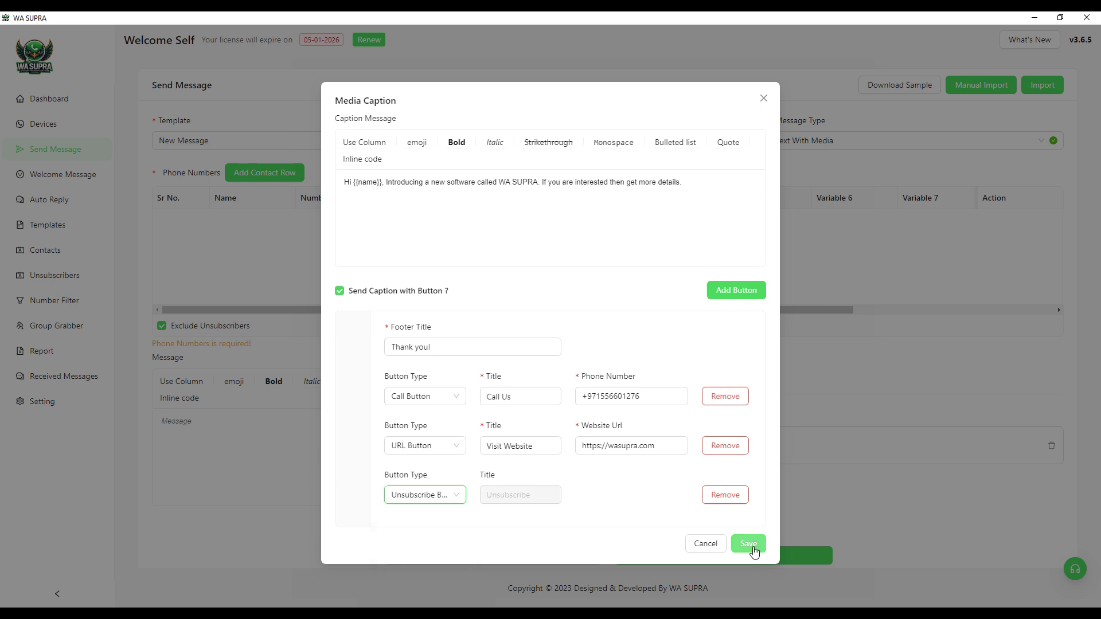
click(749, 544)
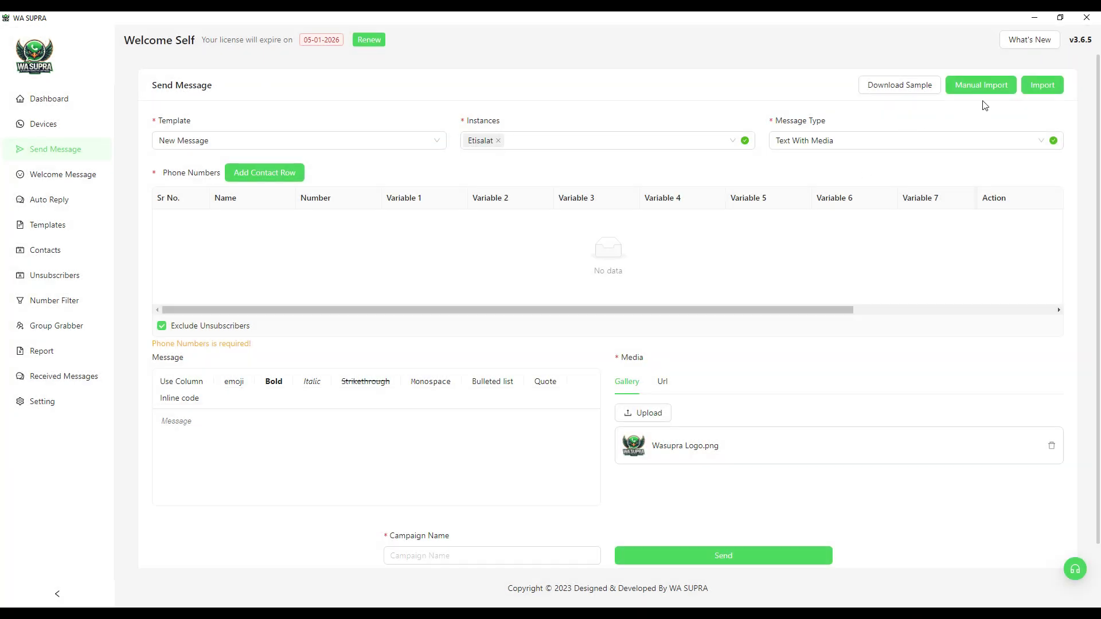
Step: Import five contacts from Test Campaign.xlsx, accepting the header row and Name/Phone column matches
click(1045, 87)
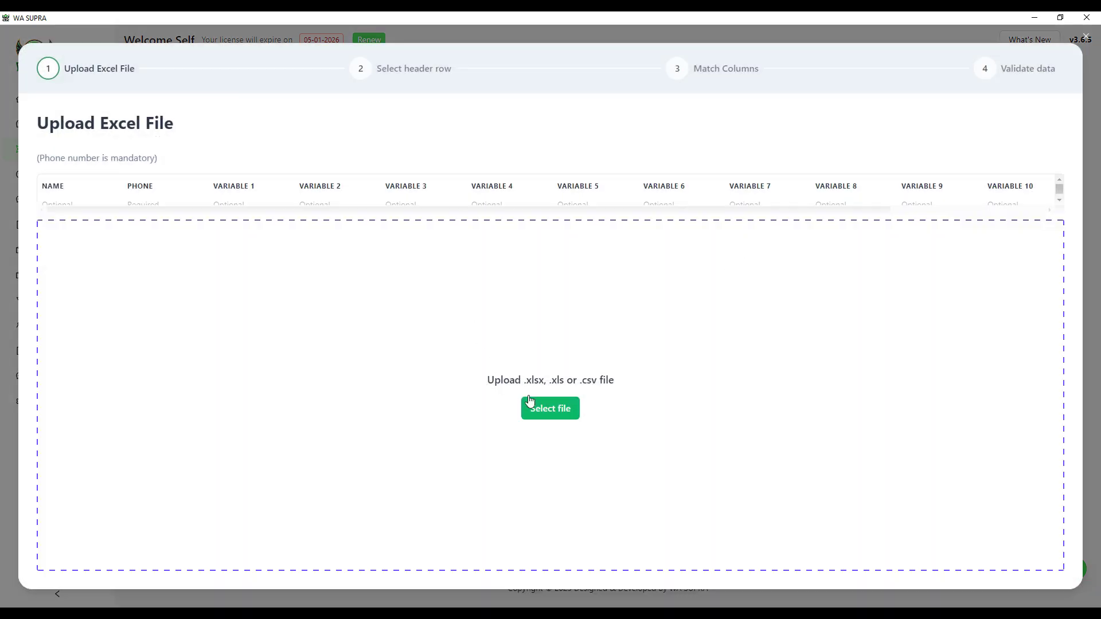
click(560, 417)
click(452, 313)
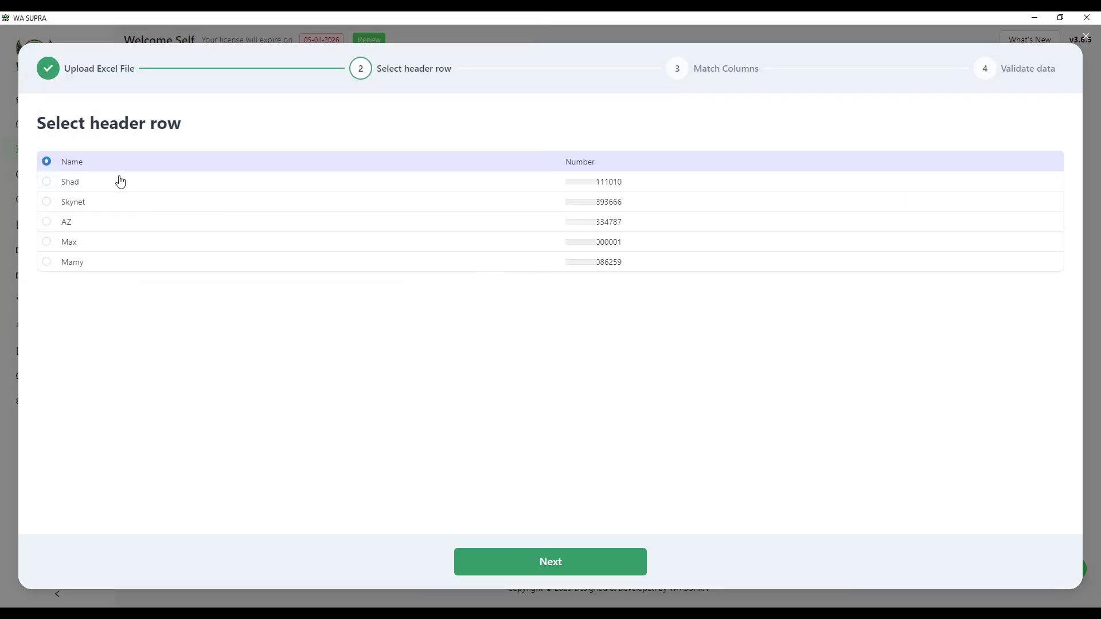
click(549, 569)
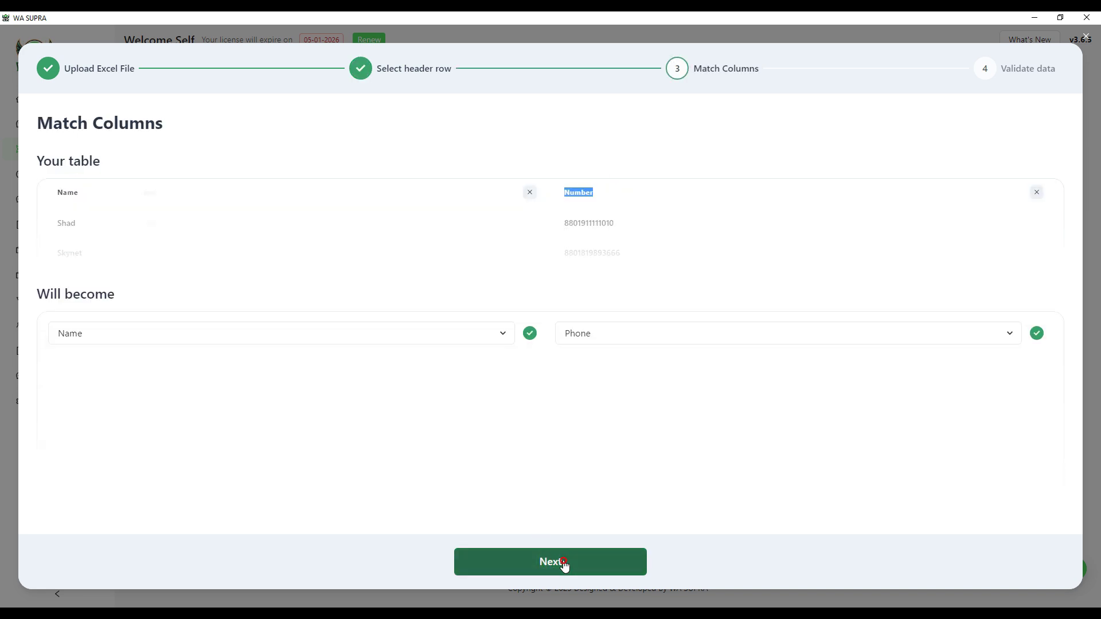
click(562, 566)
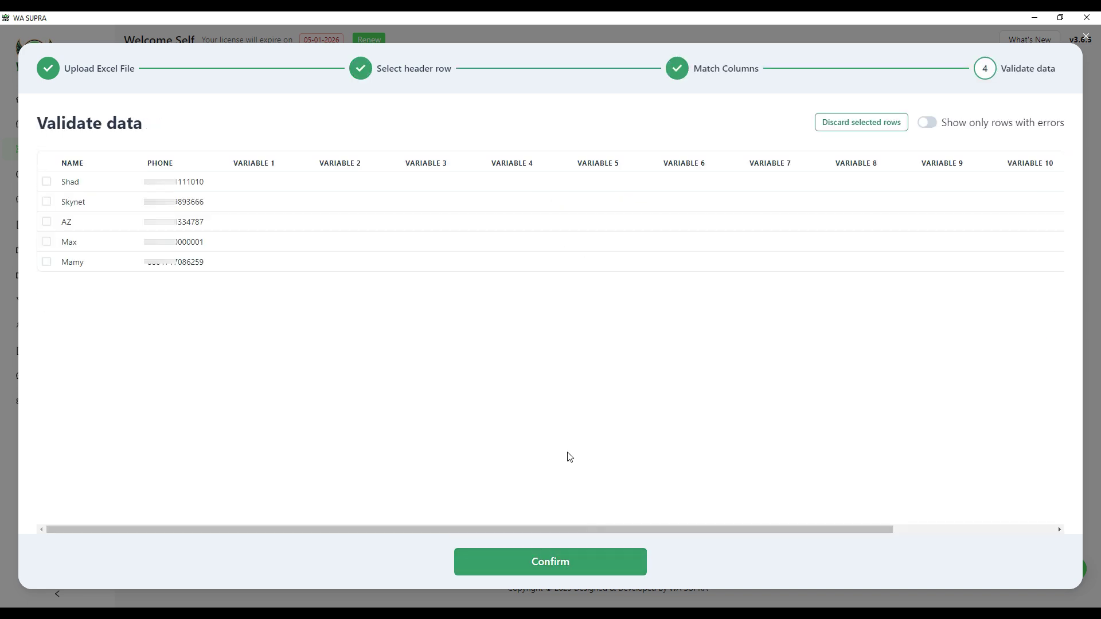
click(560, 567)
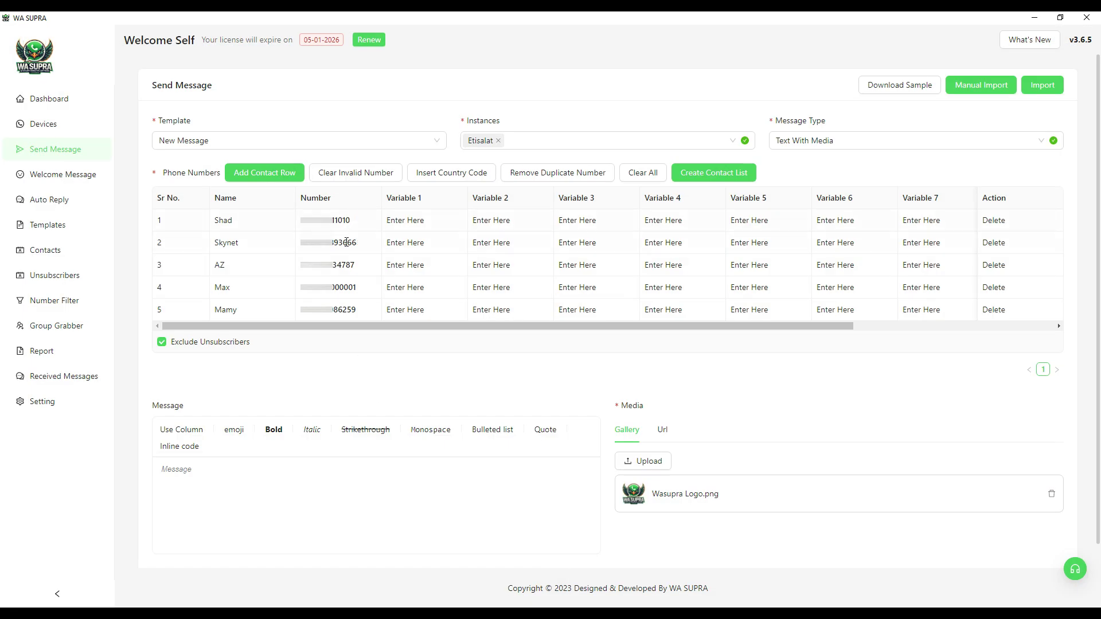
Step: Name the campaign 'Test', send it to the five numbers, and view its Message Report beside the phone mirror
scroll(396, 309, down, 1)
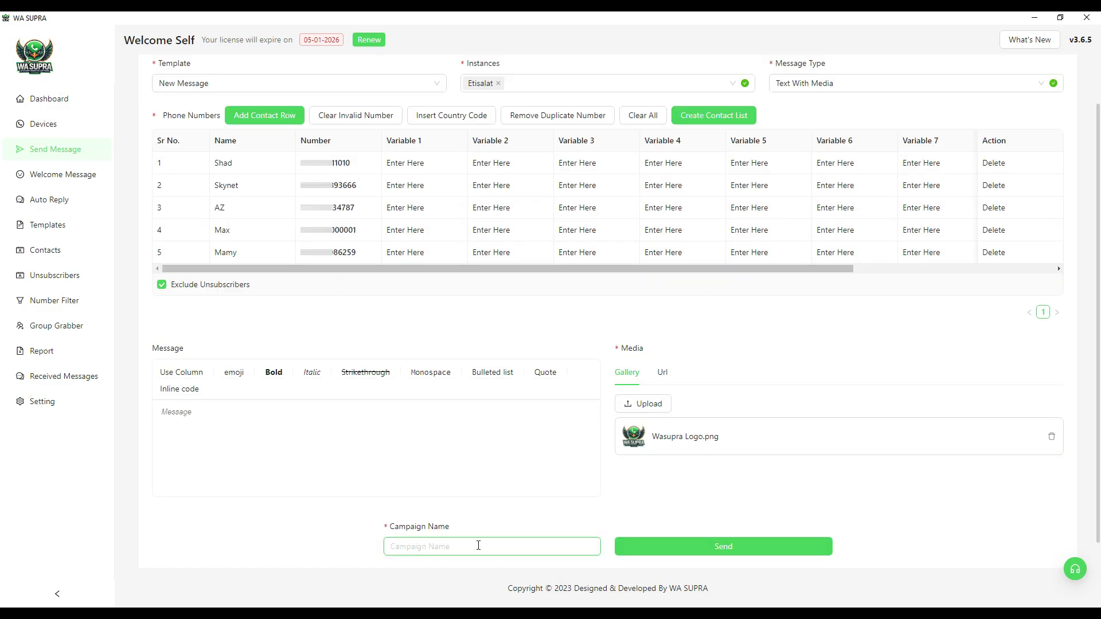
text(Test Campaign)
click(725, 548)
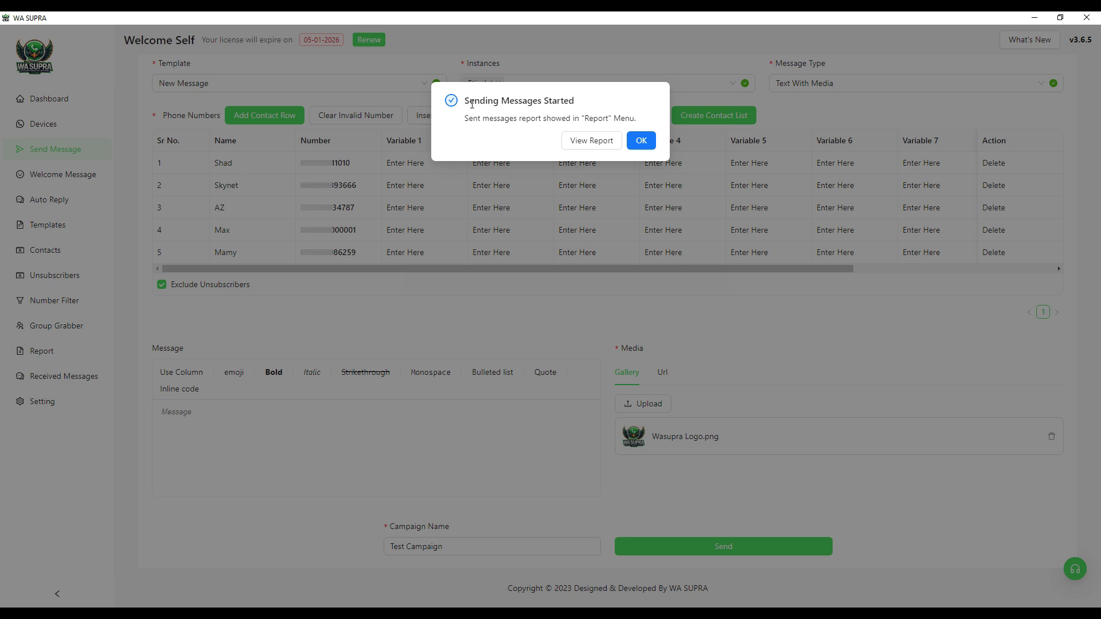
click(46, 355)
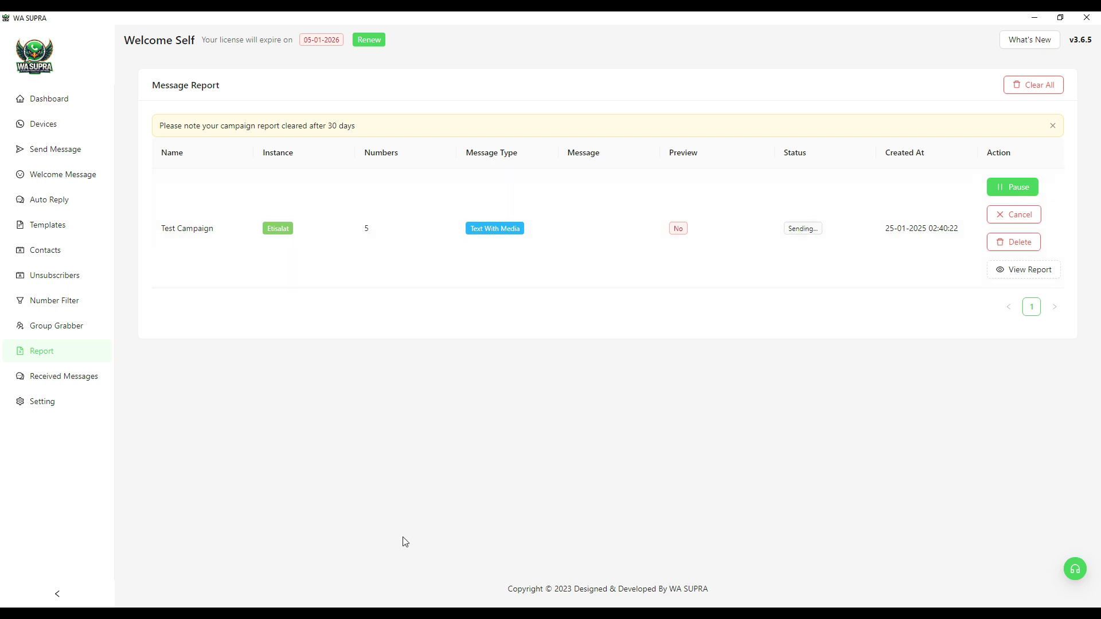
key(alt+Tab)
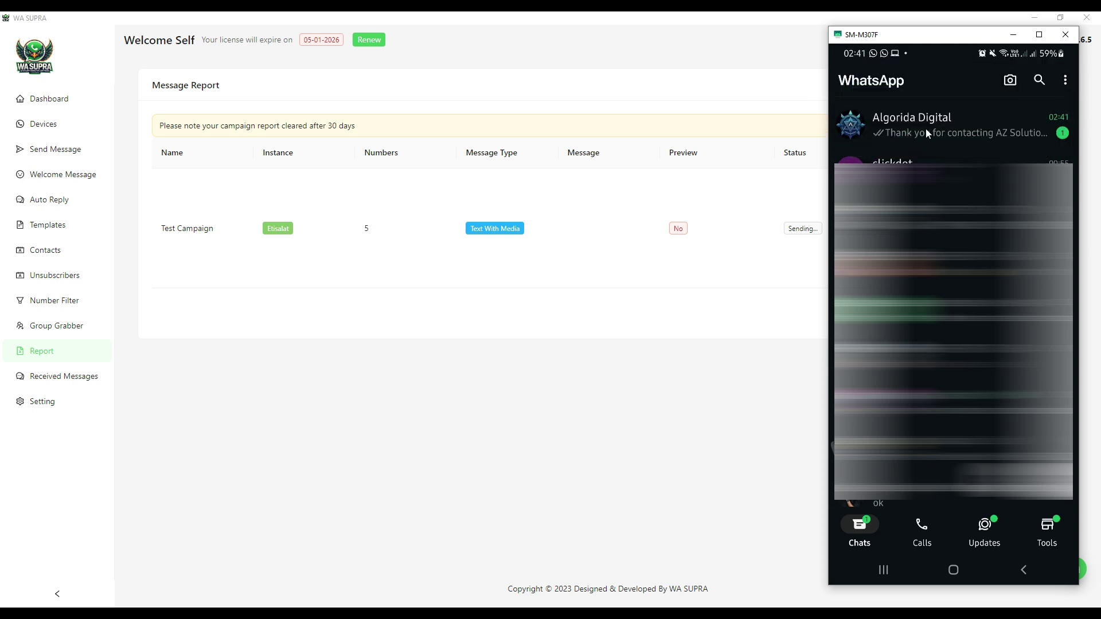
Step: Try the Call Us and Visit Website buttons on the received message, then reply Unsubscribe
click(926, 131)
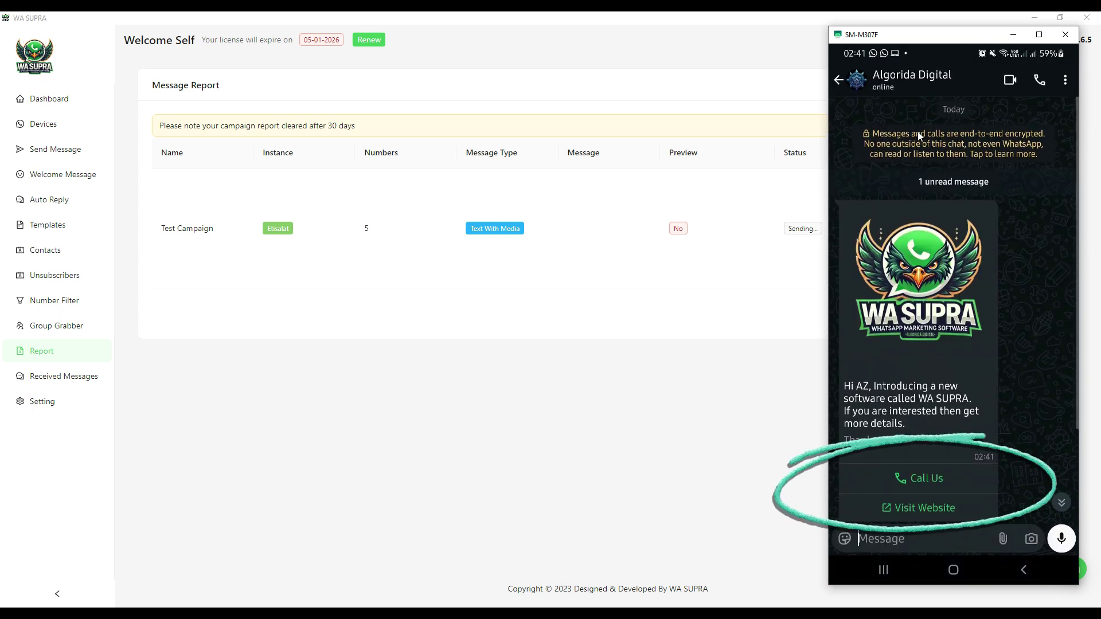
scroll(950, 226, down, 2)
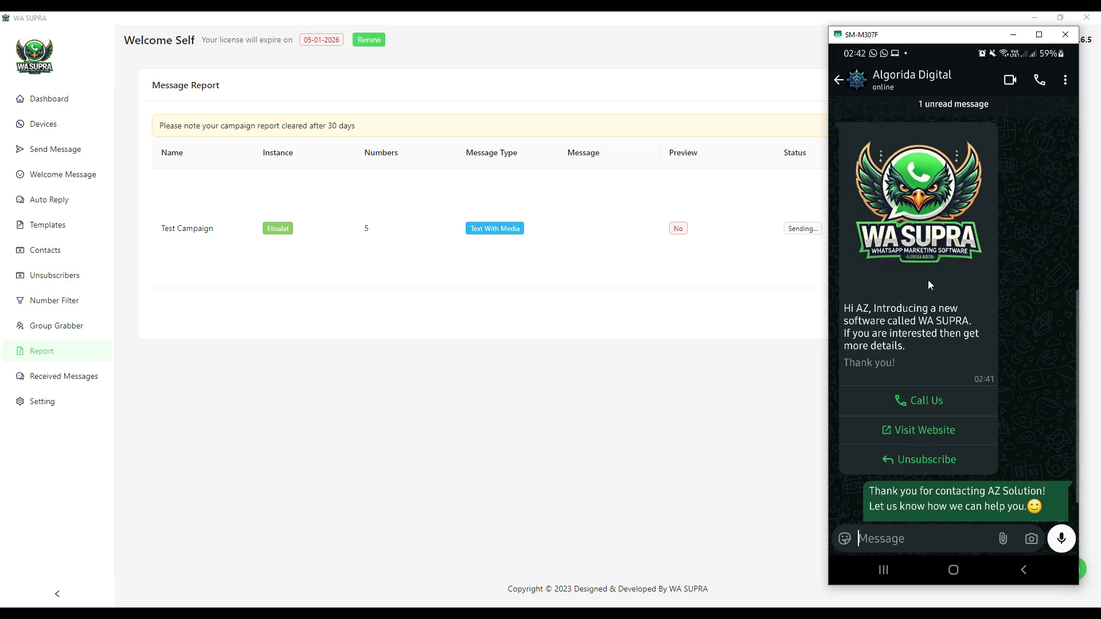
click(931, 401)
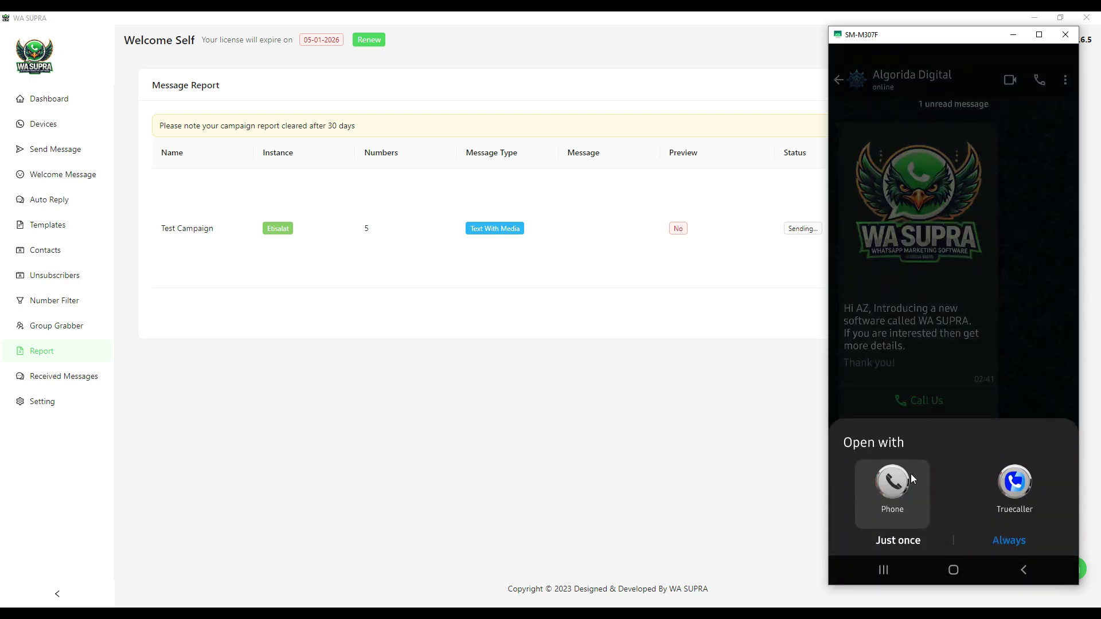
click(1023, 571)
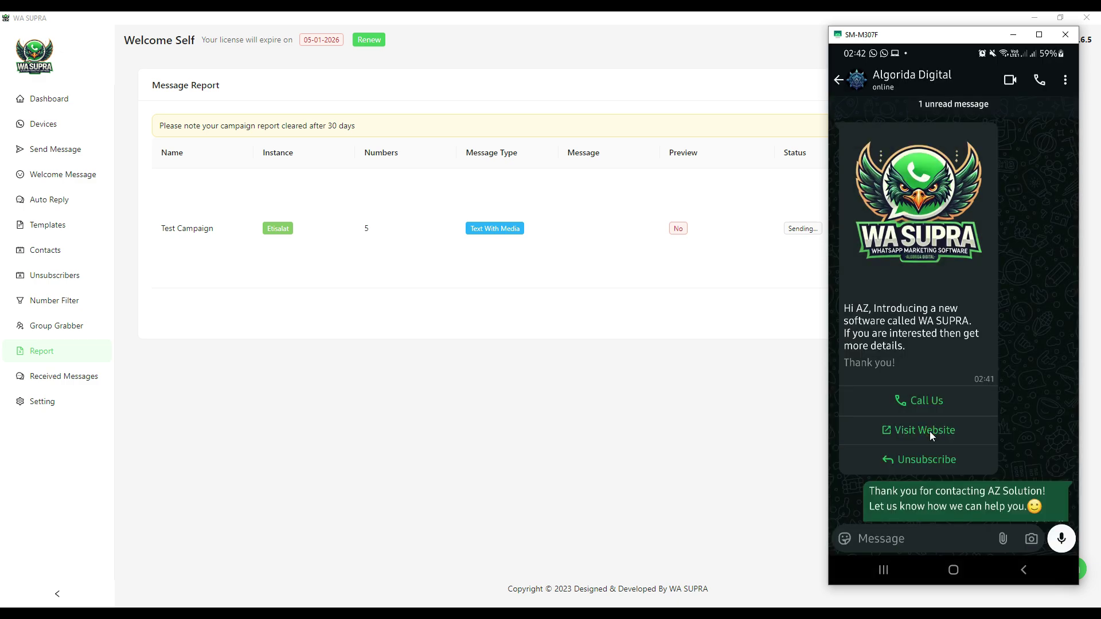
click(931, 431)
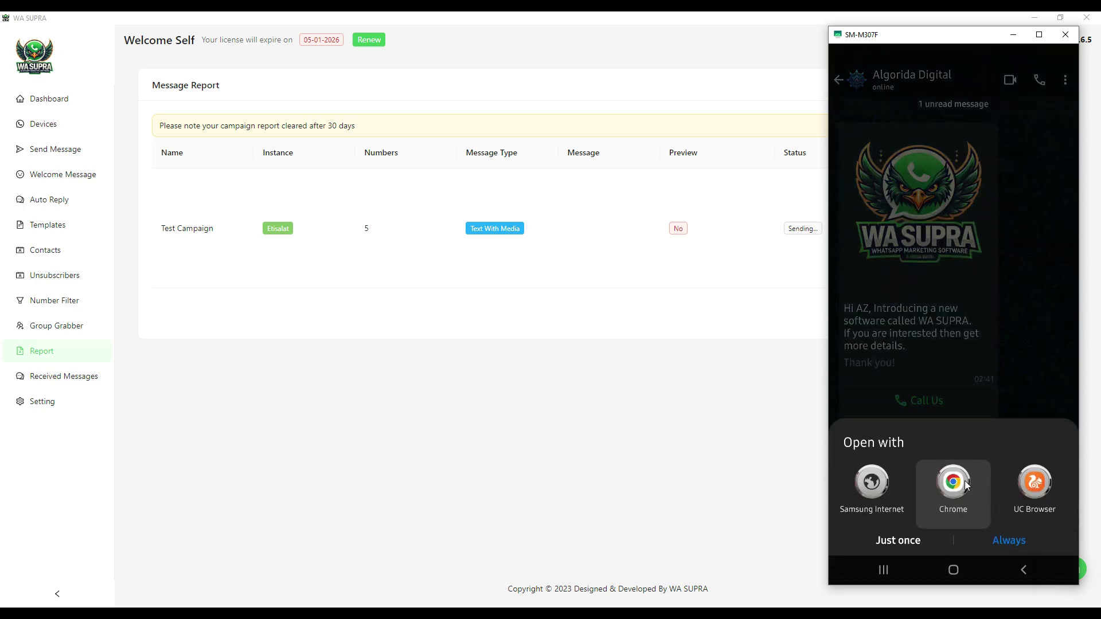
right_click(968, 486)
click(938, 462)
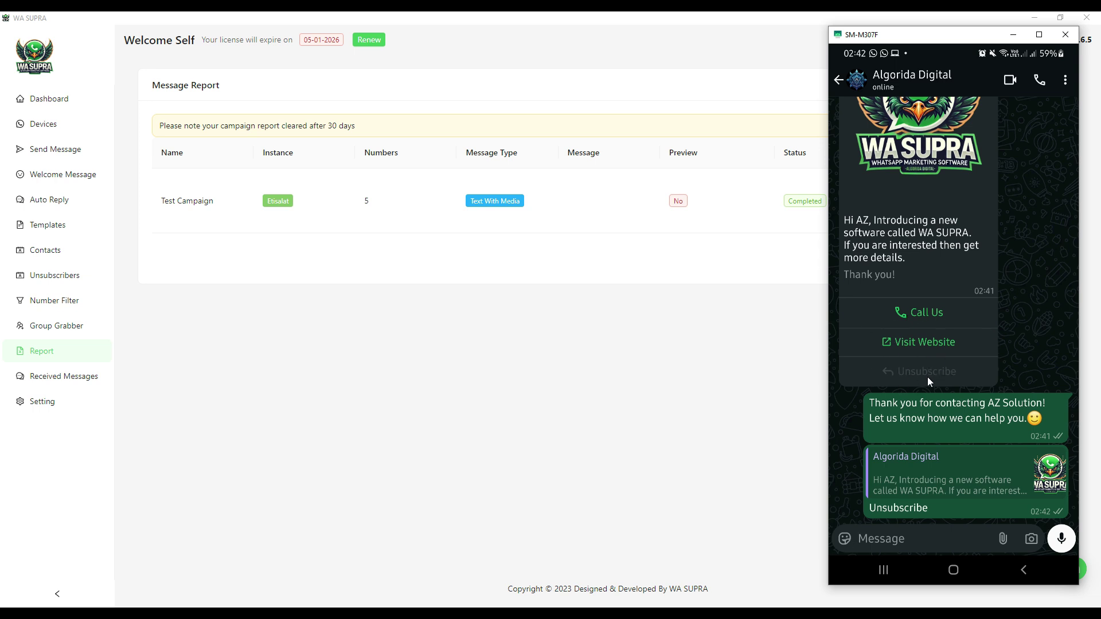
Step: Check that the Unsubscribers list shows the one unsubscribed contact, then return to the dashboard
click(647, 386)
click(48, 281)
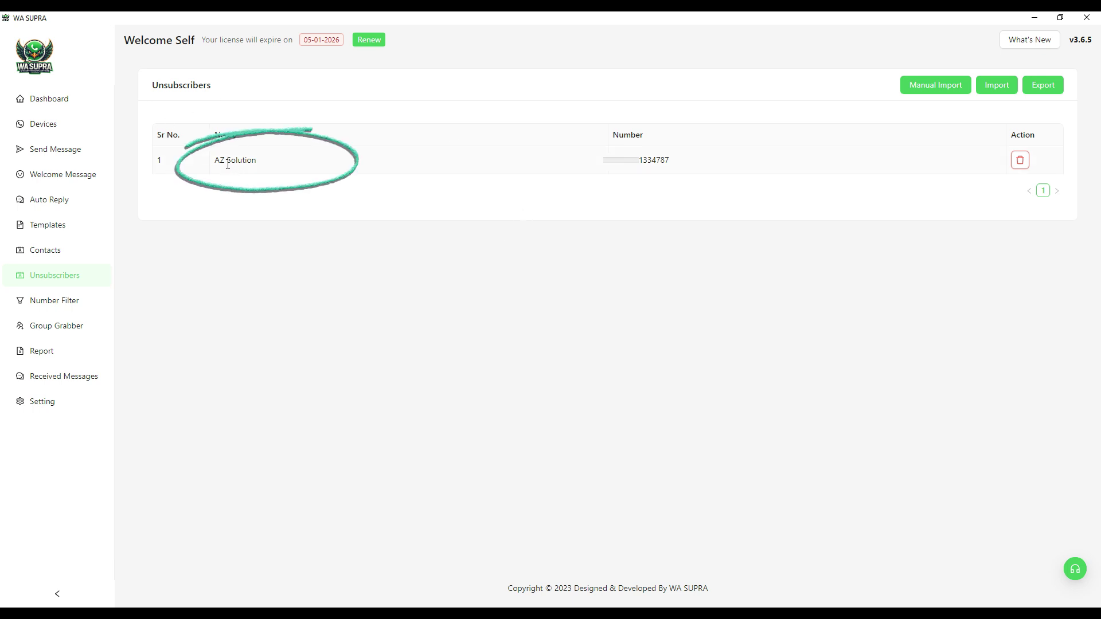
drag(214, 163, 253, 161)
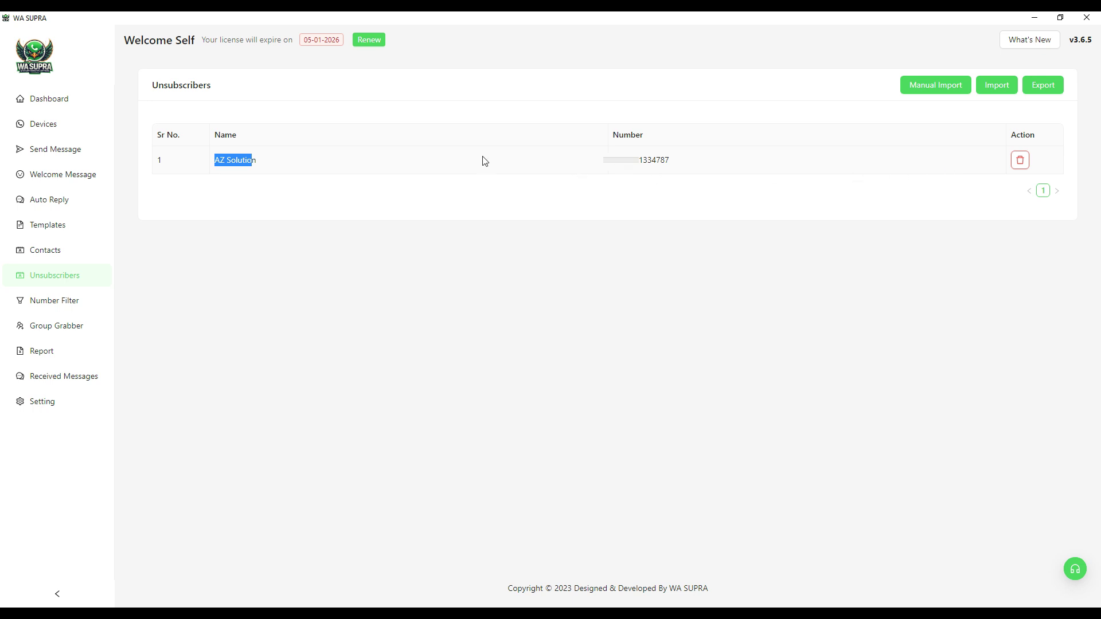
click(283, 159)
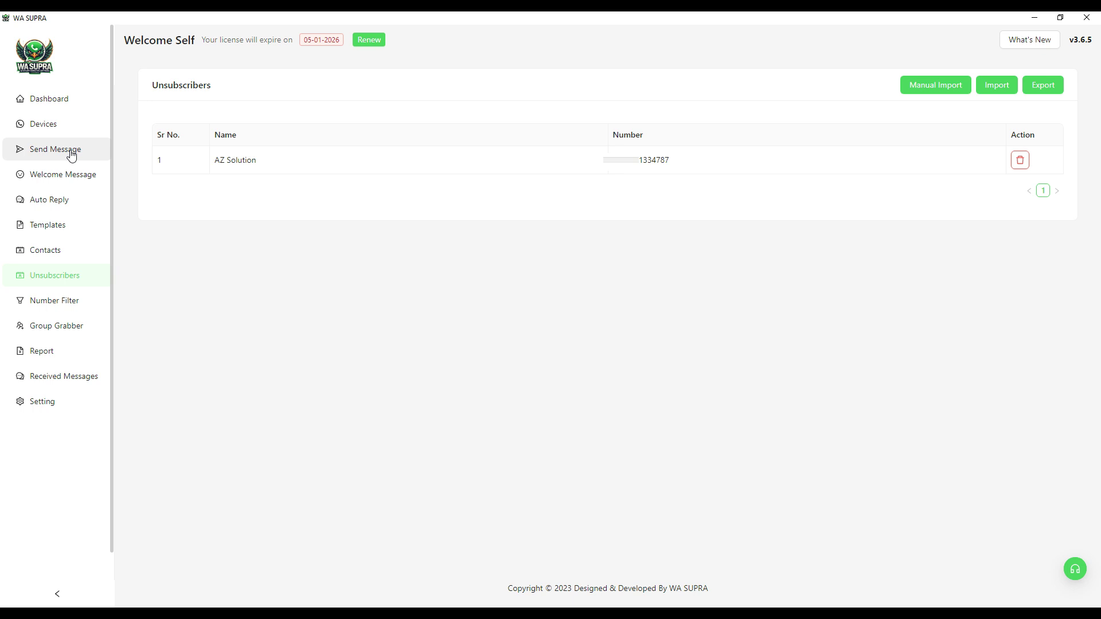
click(53, 99)
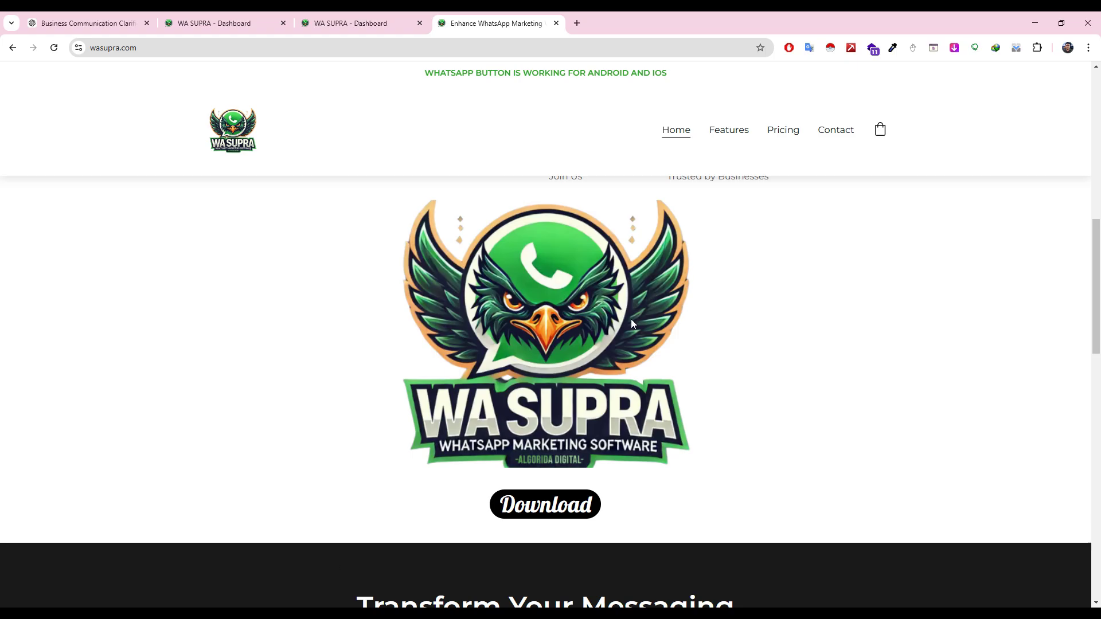
click(789, 133)
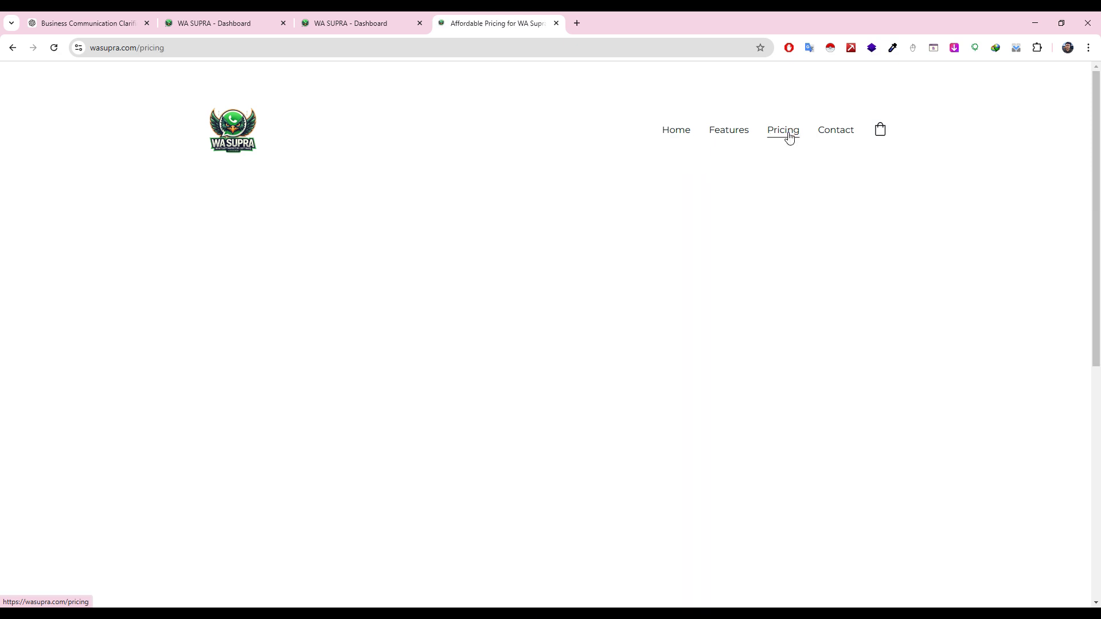